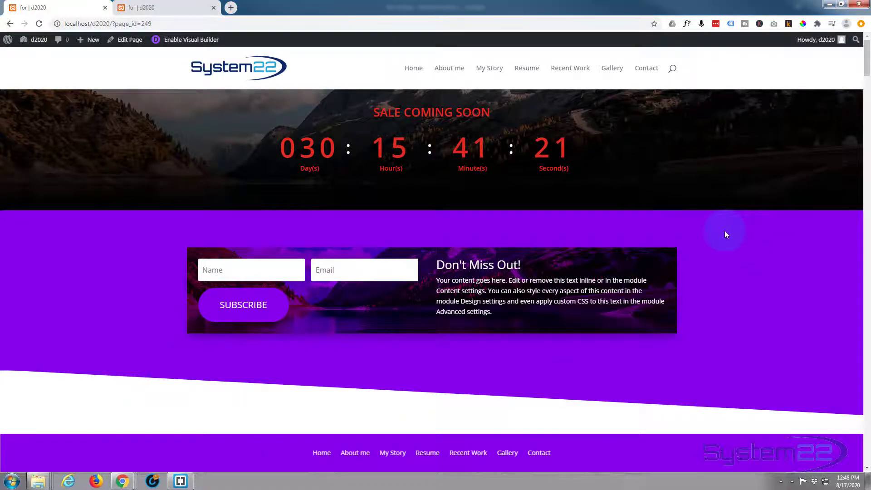
# Step: Scroll down the page, then switch to the Visual Builder tab
pyautogui.scroll(-9, 725, 231)
pyautogui.scroll(-11, 725, 231)
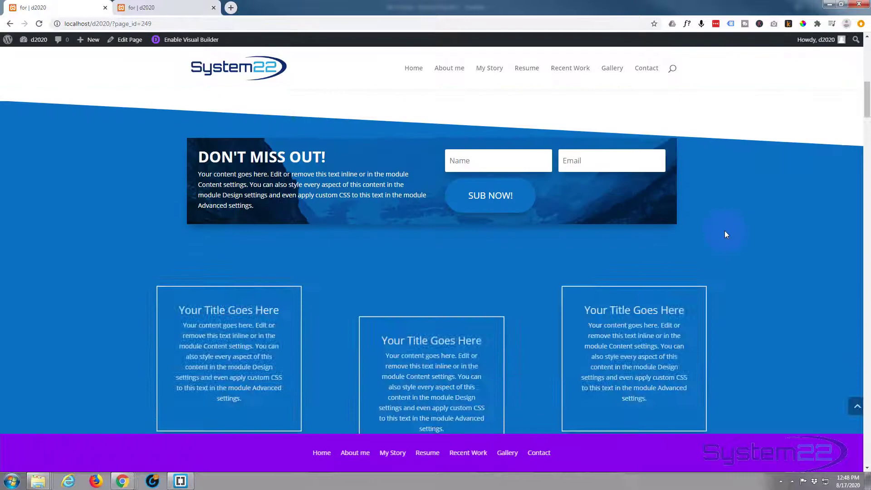
pyautogui.scroll(-15, 725, 230)
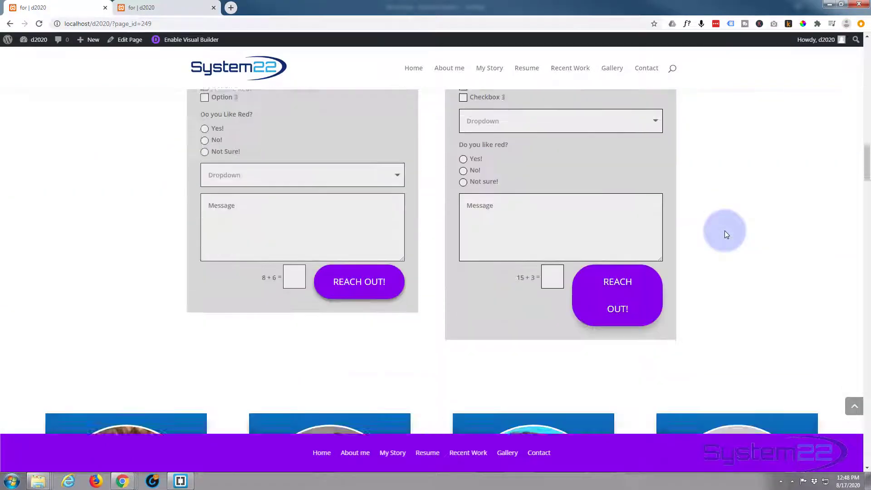
pyautogui.scroll(-10, 725, 231)
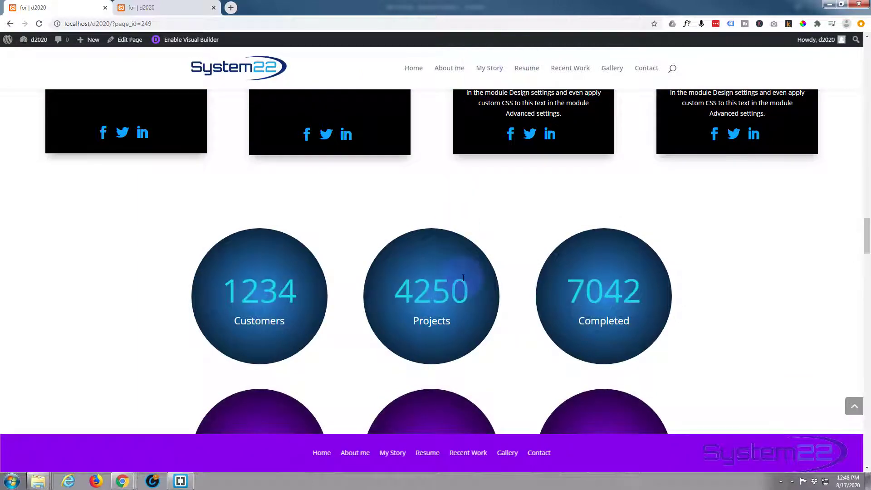
pyautogui.scroll(-5, 463, 278)
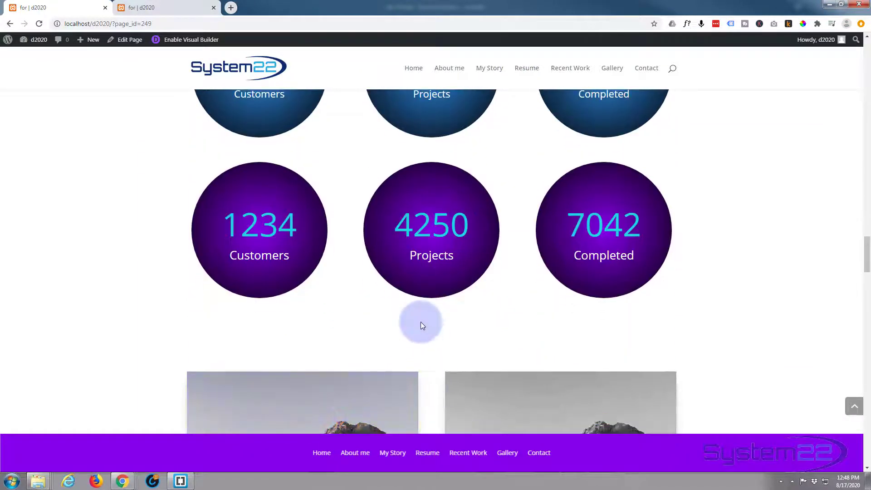
pyautogui.scroll(-11, 421, 322)
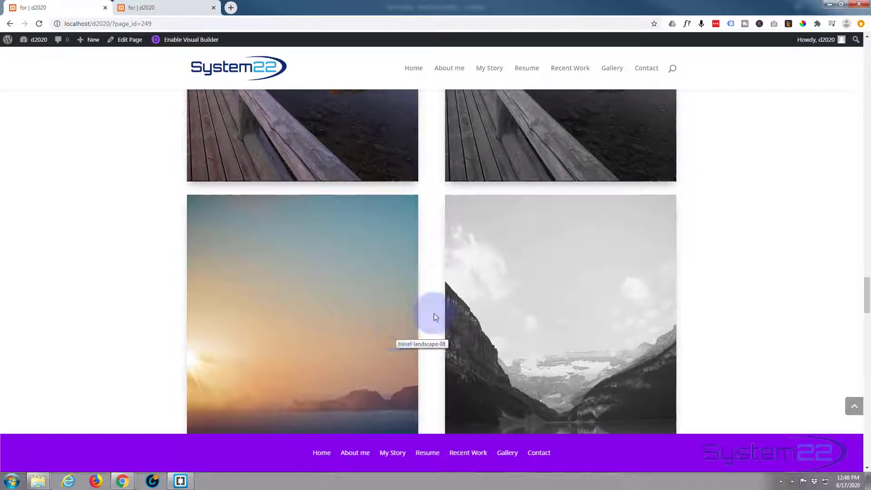
pyautogui.click(164, 8)
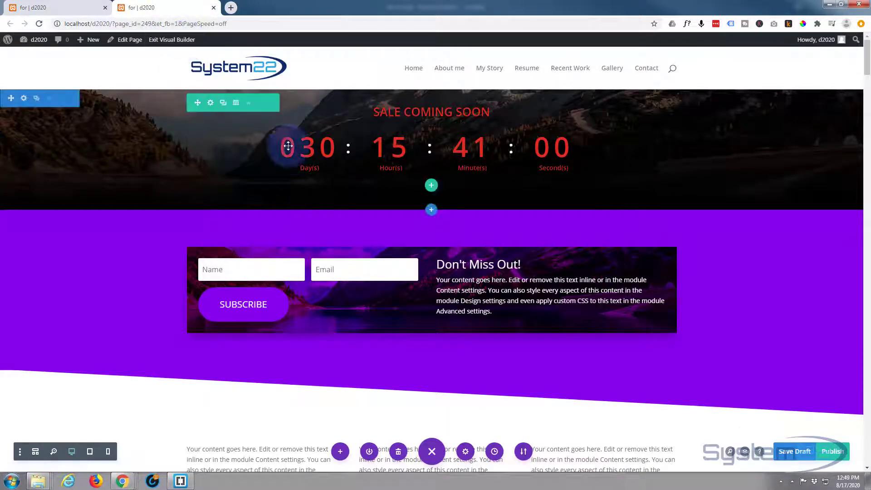
# Step: Add a one-column row beneath the Follow buttons and browse the Insert Module list
pyautogui.scroll(-2, 288, 143)
pyautogui.scroll(-6, 288, 143)
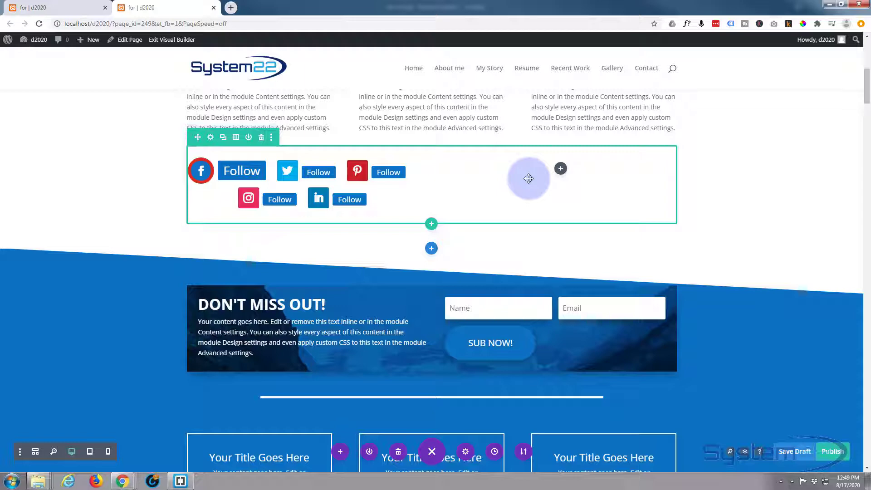
pyautogui.click(431, 224)
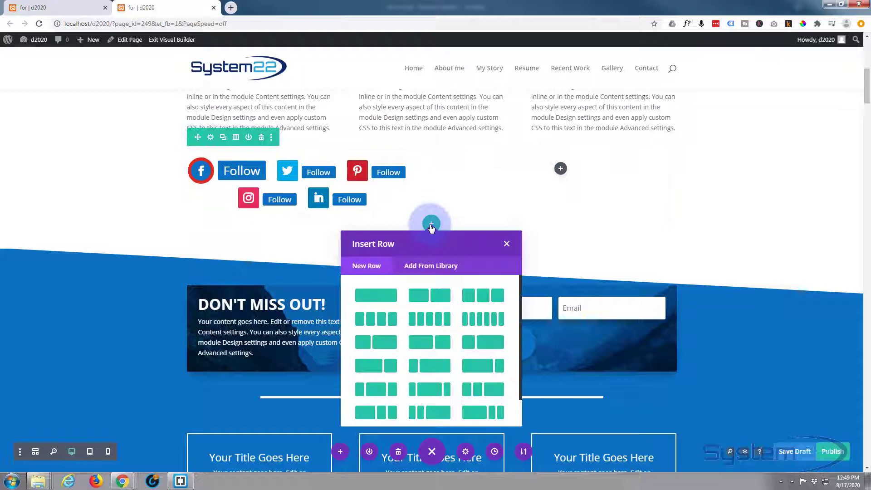
pyautogui.click(380, 296)
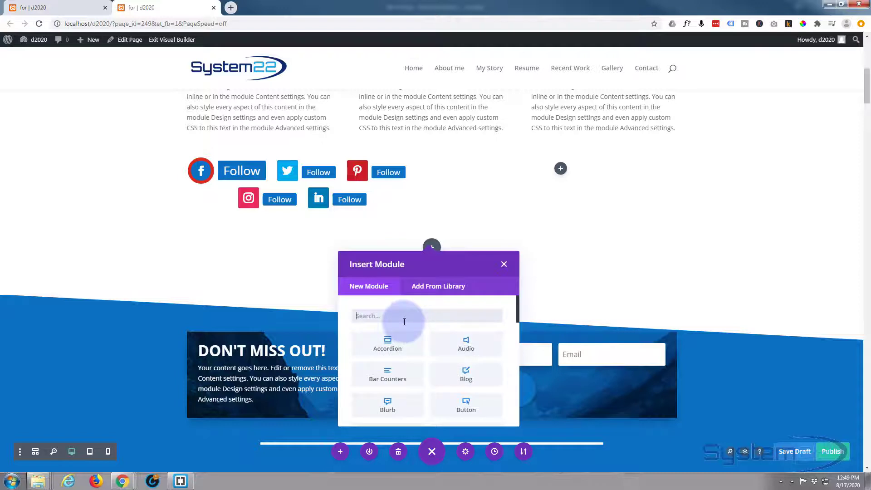
pyautogui.scroll(-3, 404, 321)
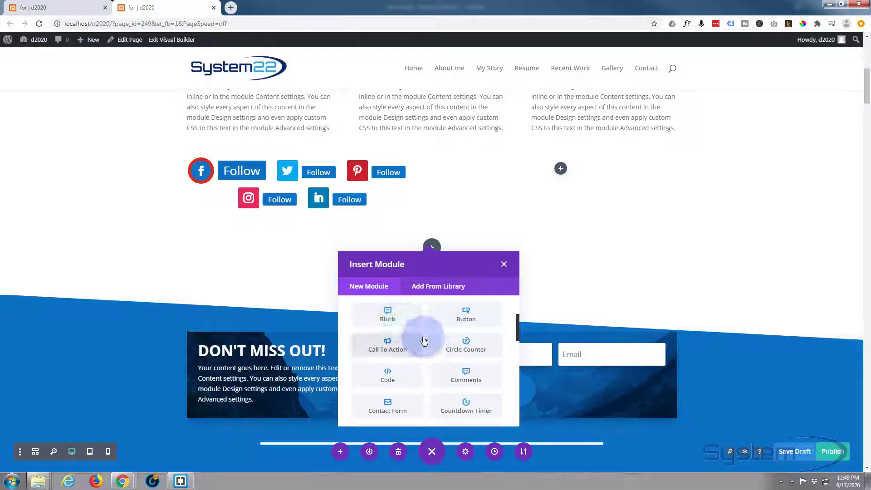
pyautogui.scroll(-5, 400, 367)
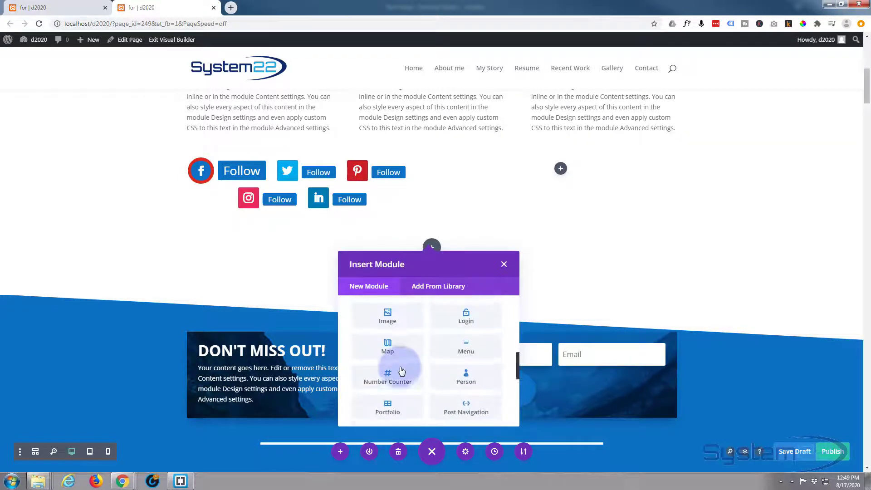
pyautogui.scroll(-5, 401, 372)
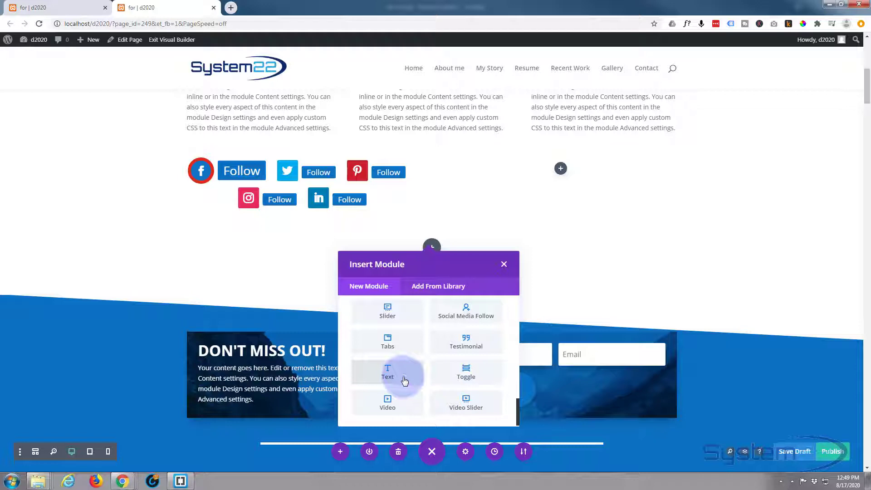
pyautogui.scroll(3, 404, 381)
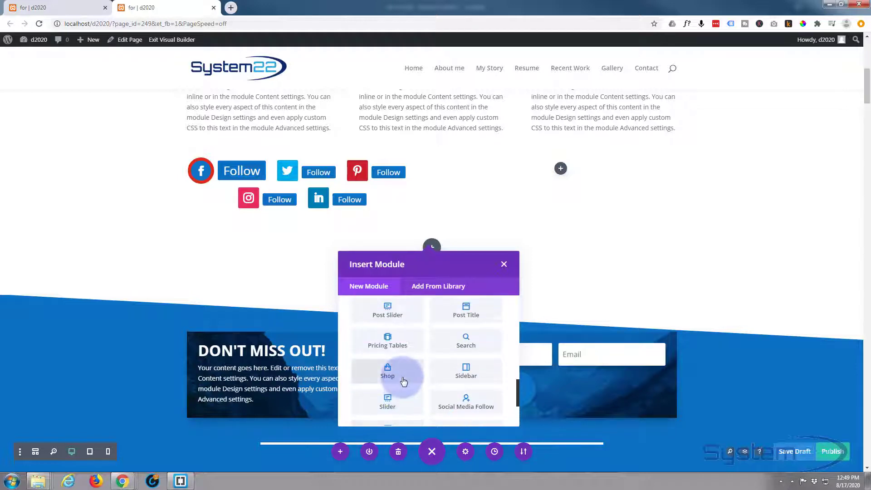
pyautogui.scroll(5, 404, 381)
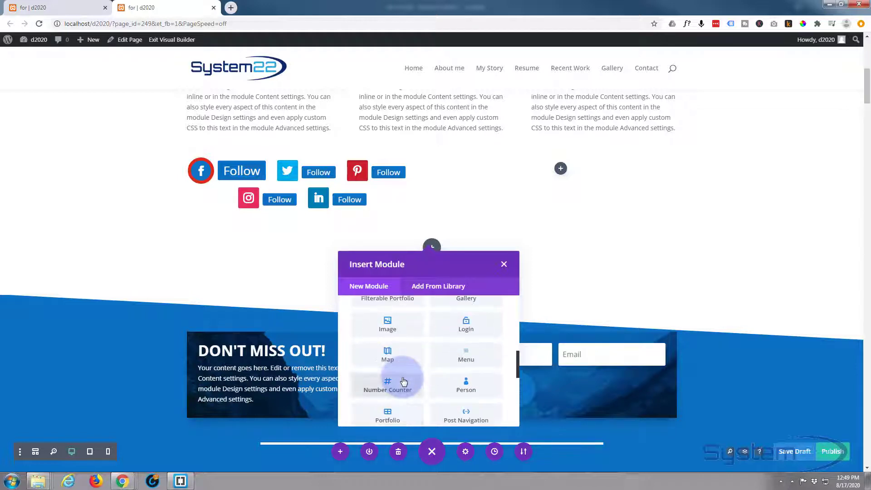
# Step: Insert a Menu module into the new row, keeping 'main' as the displayed menu
pyautogui.click(469, 356)
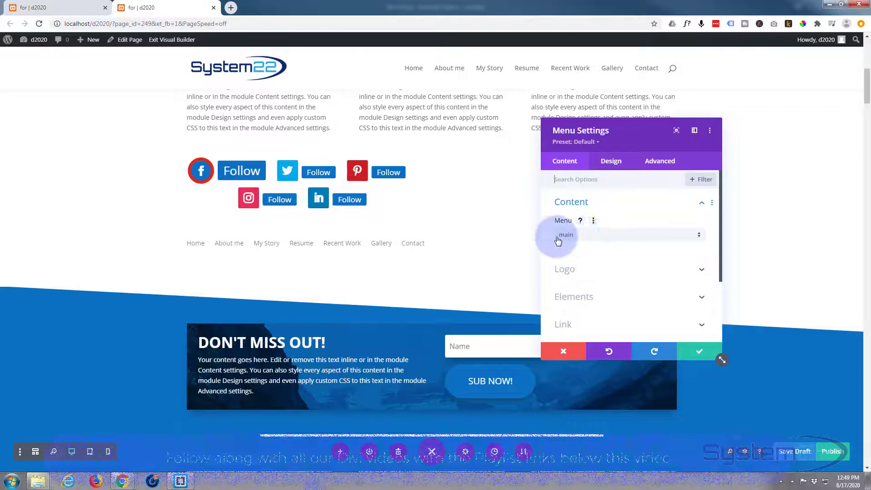
pyautogui.click(584, 239)
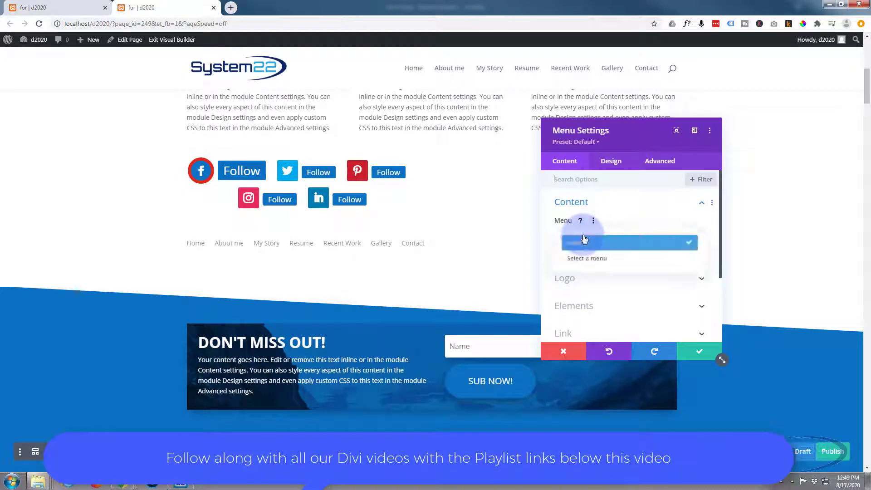
pyautogui.click(576, 245)
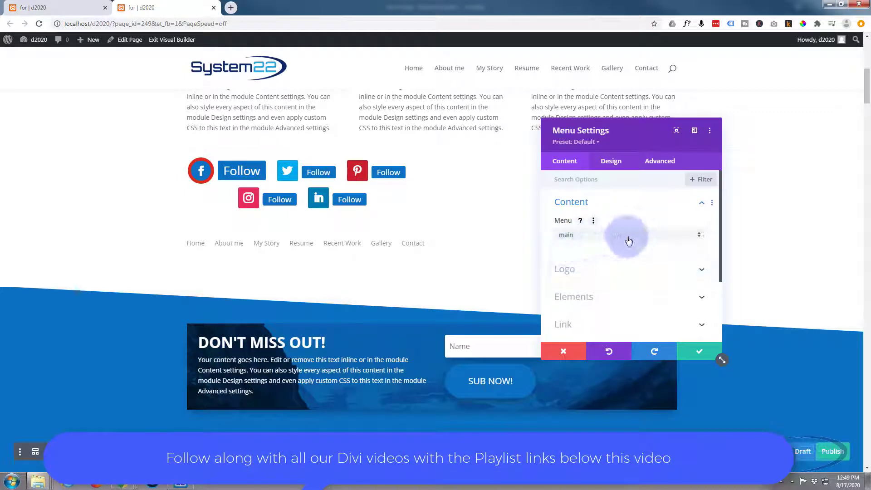
pyautogui.moveTo(647, 140); pyautogui.dragTo(708, 120)
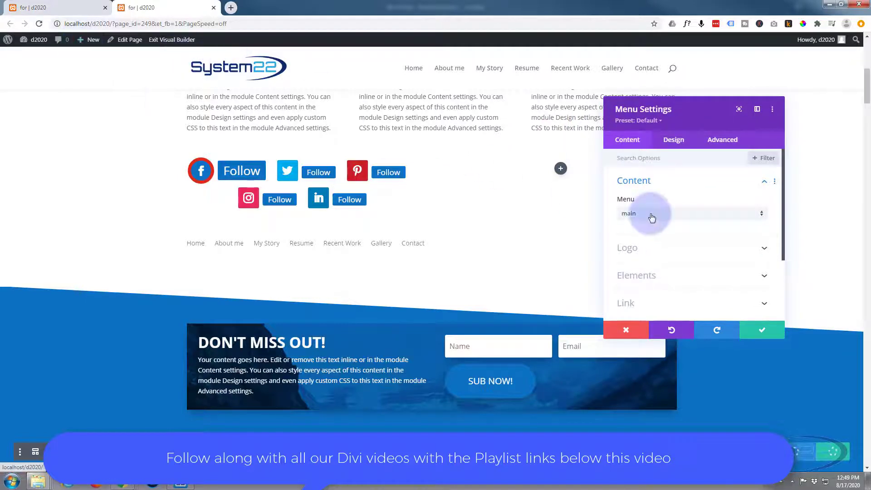
# Step: Review the Logo and Elements options, leaving cart and search icons off
pyautogui.click(675, 248)
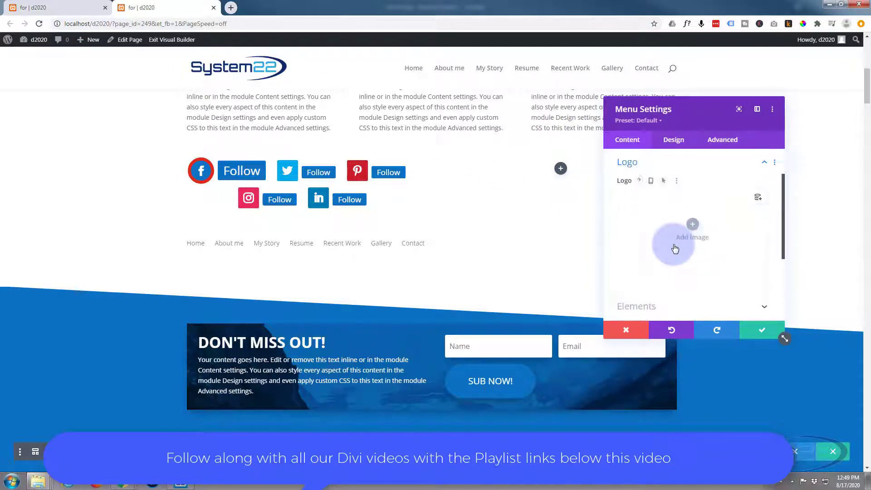
pyautogui.click(762, 164)
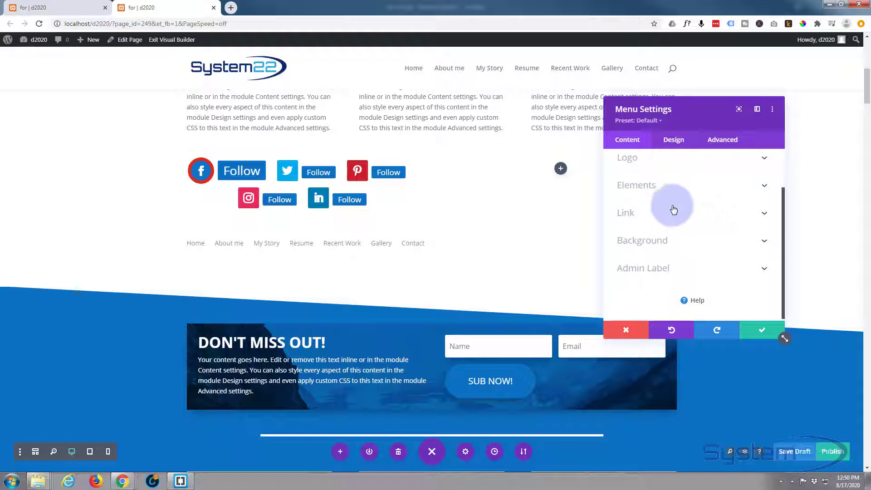
pyautogui.click(681, 190)
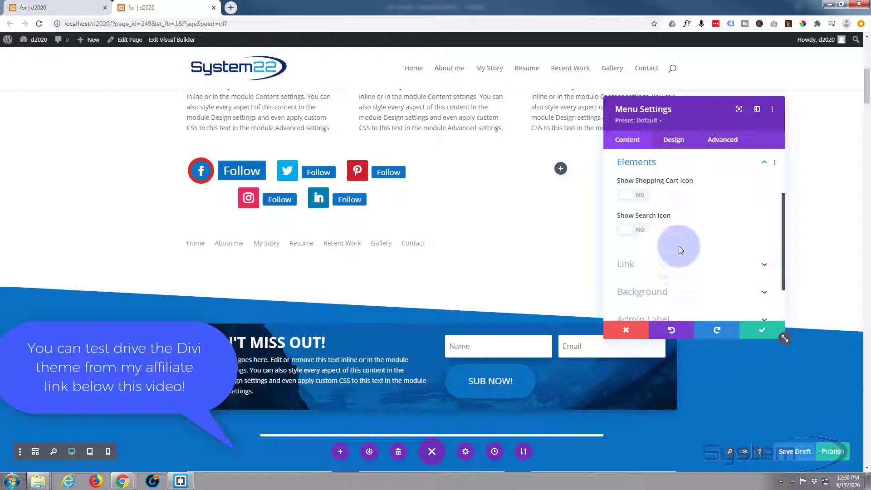
pyautogui.scroll(-1, 679, 252)
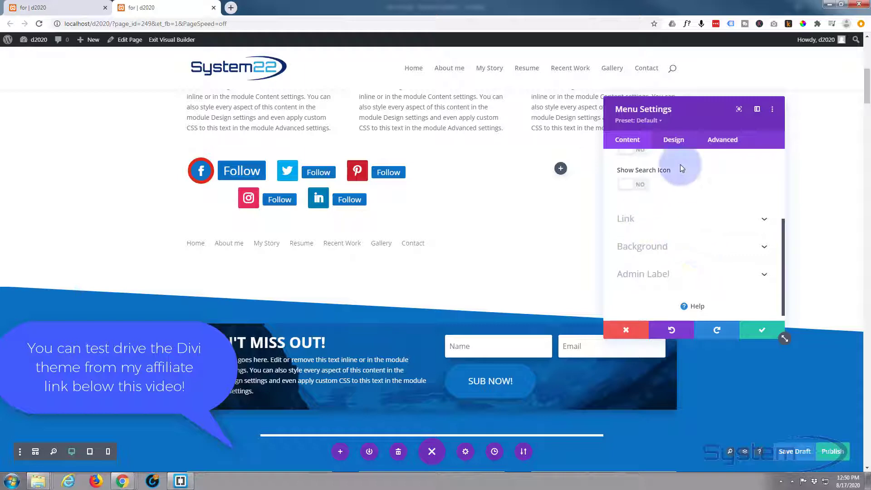
# Step: Set the menu's Layout style to Centered with Downwards dropdown direction
pyautogui.click(678, 144)
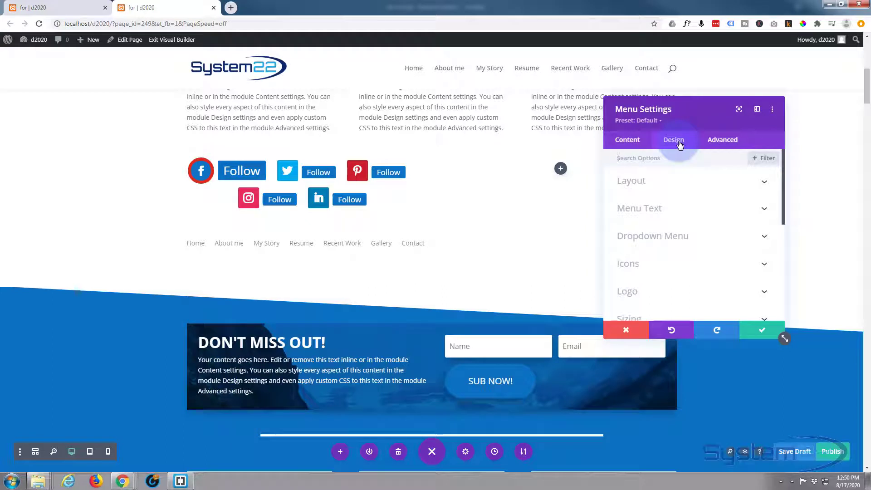
pyautogui.click(690, 181)
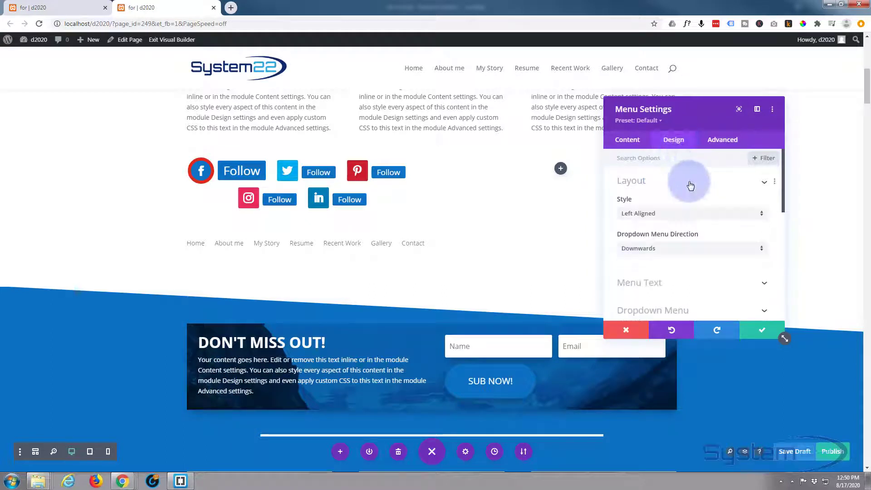
pyautogui.click(670, 214)
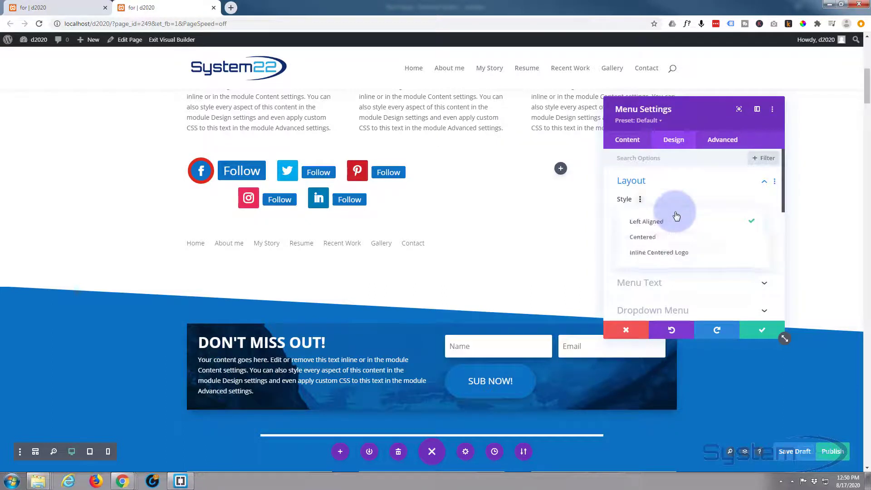
pyautogui.click(671, 237)
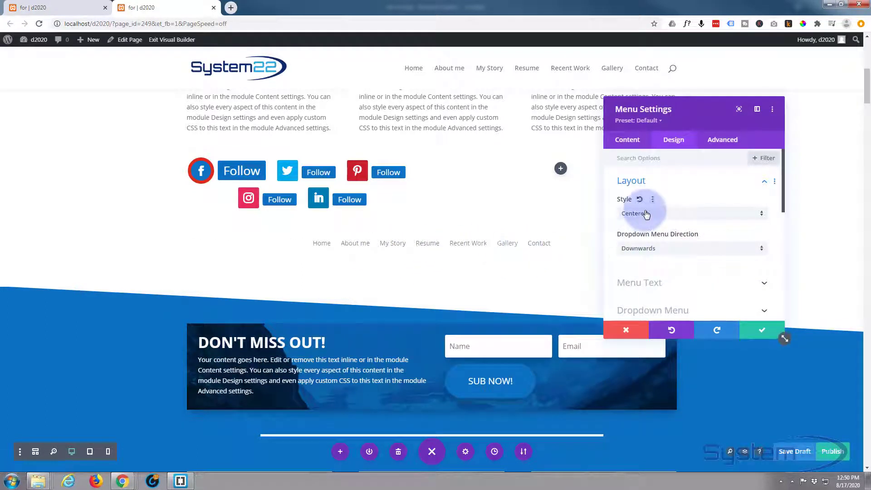
pyautogui.click(676, 250)
pyautogui.click(680, 257)
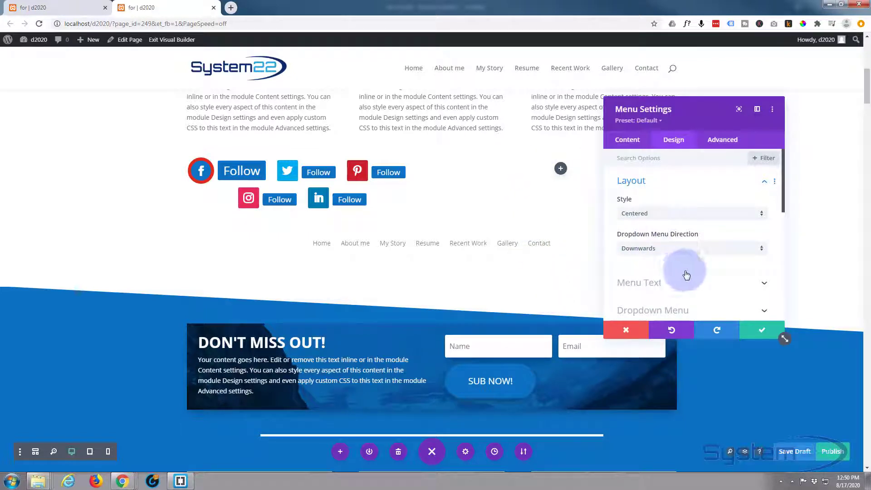
# Step: Give the menu module a purple #8300e9 background
pyautogui.click(627, 143)
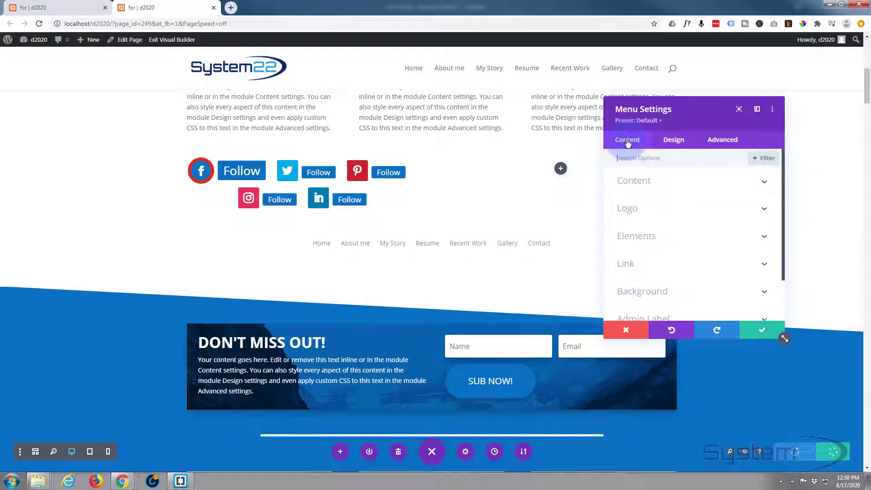
pyautogui.click(672, 292)
pyautogui.click(745, 317)
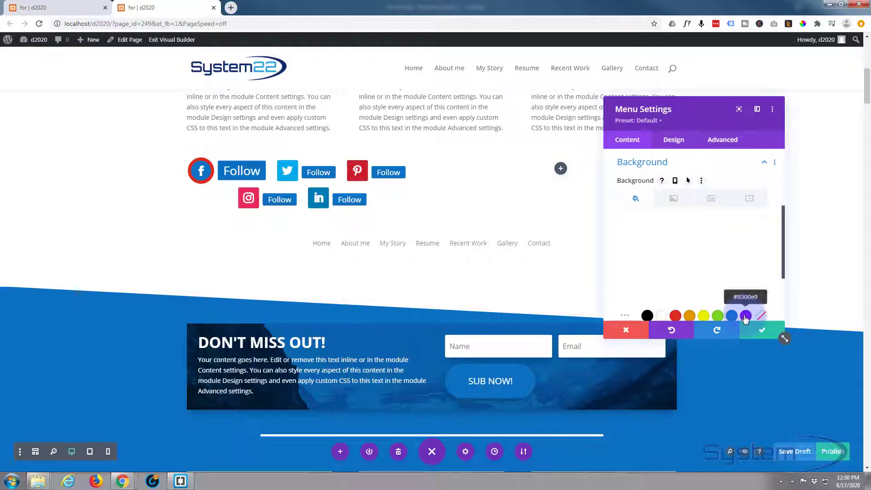
# Step: Make the active menu link yellow and menu text white, keeping normal case
pyautogui.click(673, 140)
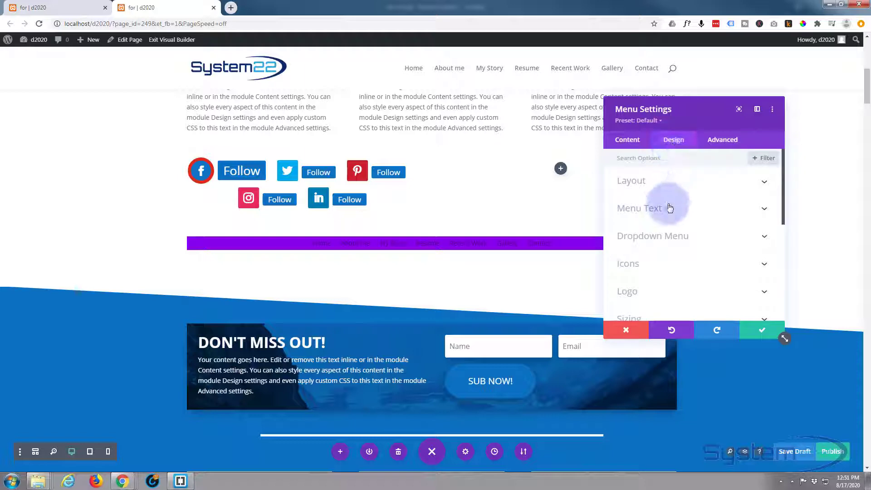
pyautogui.click(687, 210)
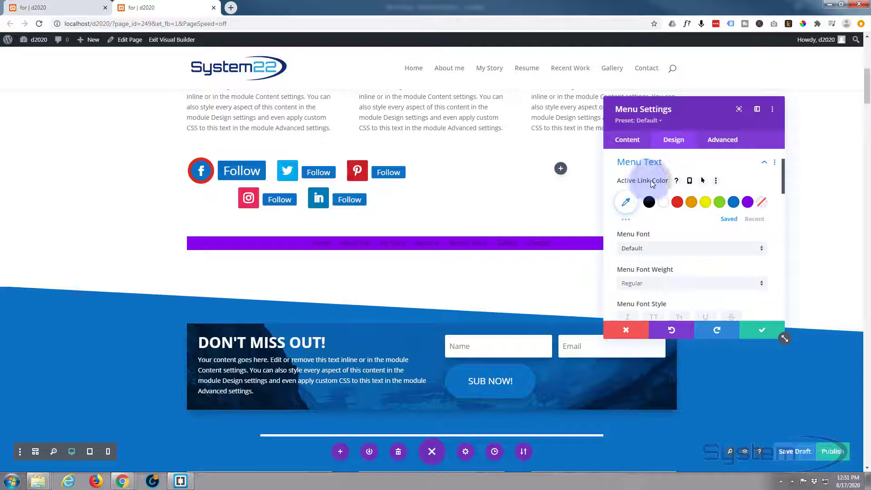
pyautogui.click(705, 202)
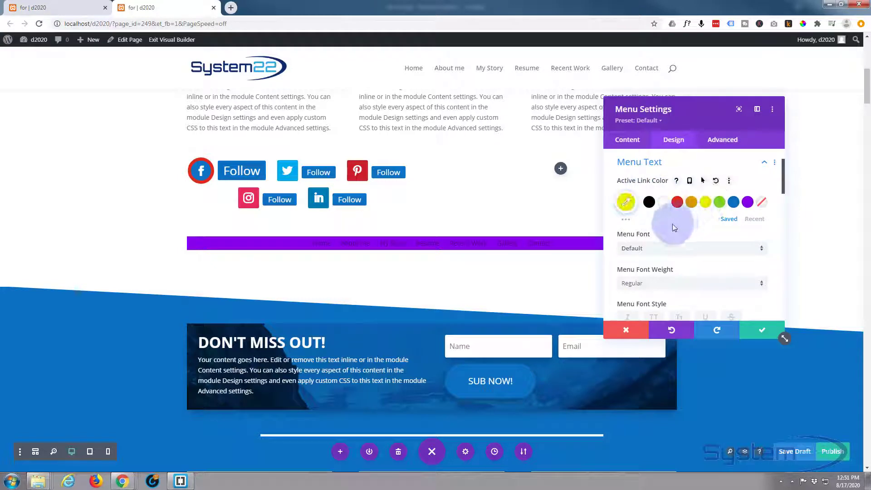
pyautogui.scroll(-2, 672, 224)
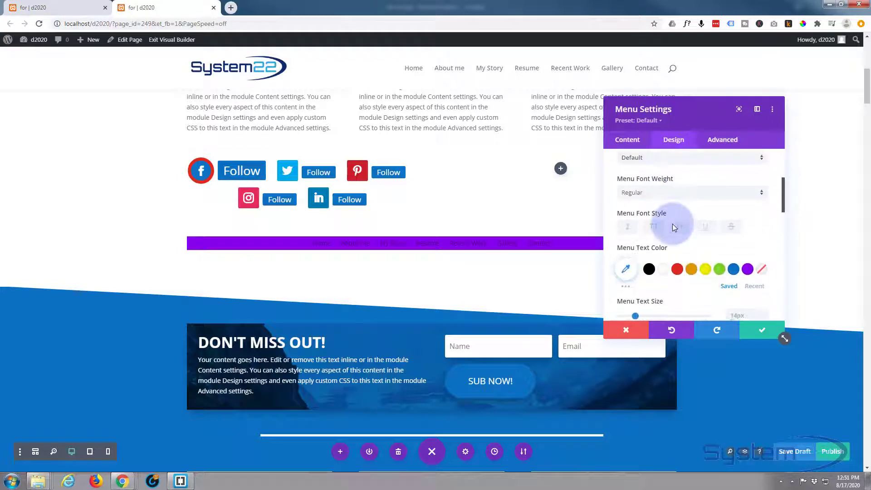
pyautogui.click(663, 270)
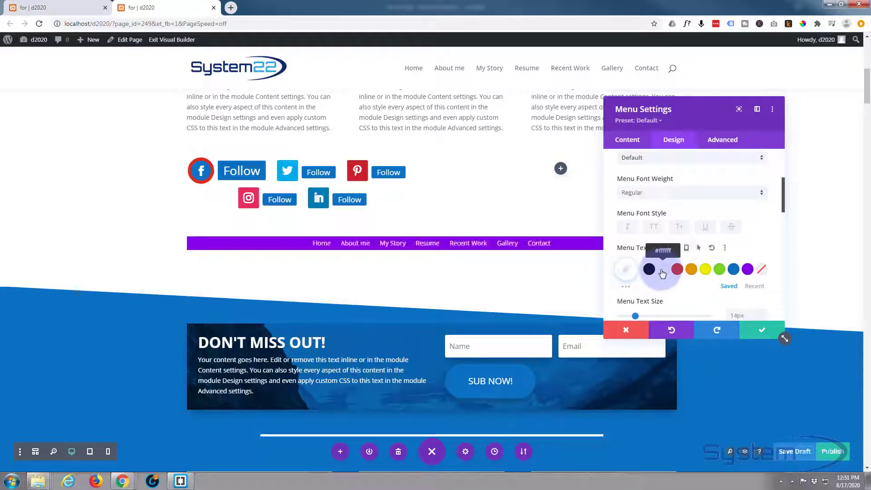
pyautogui.click(654, 228)
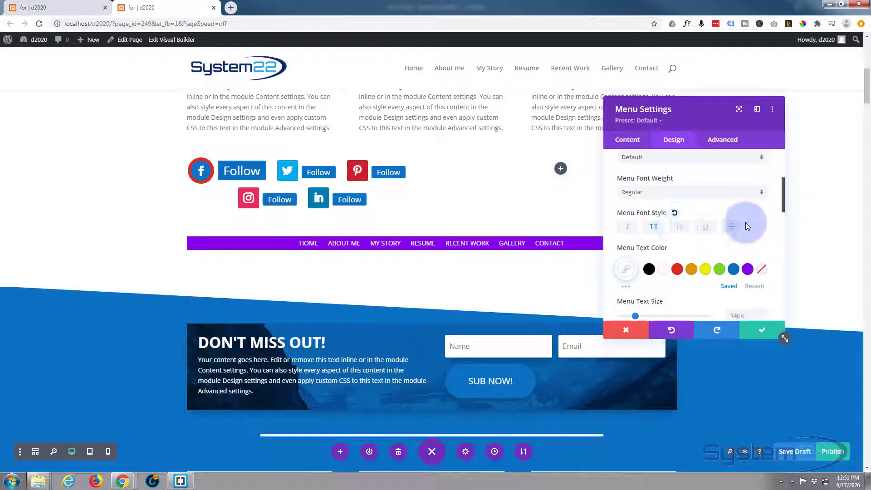
pyautogui.click(653, 227)
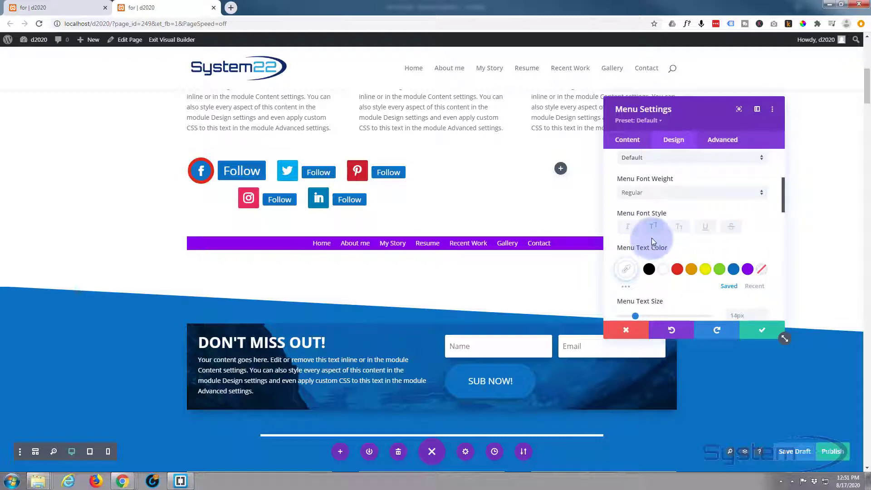
pyautogui.scroll(-2, 671, 252)
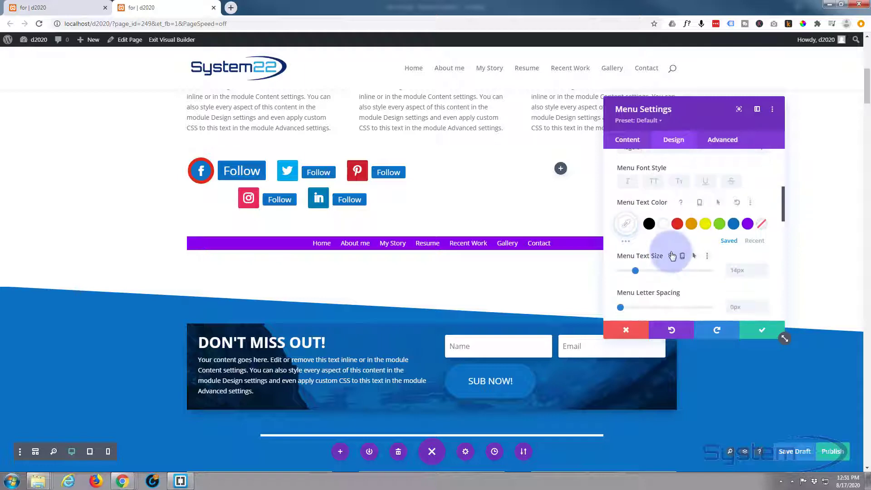
pyautogui.scroll(-2, 672, 256)
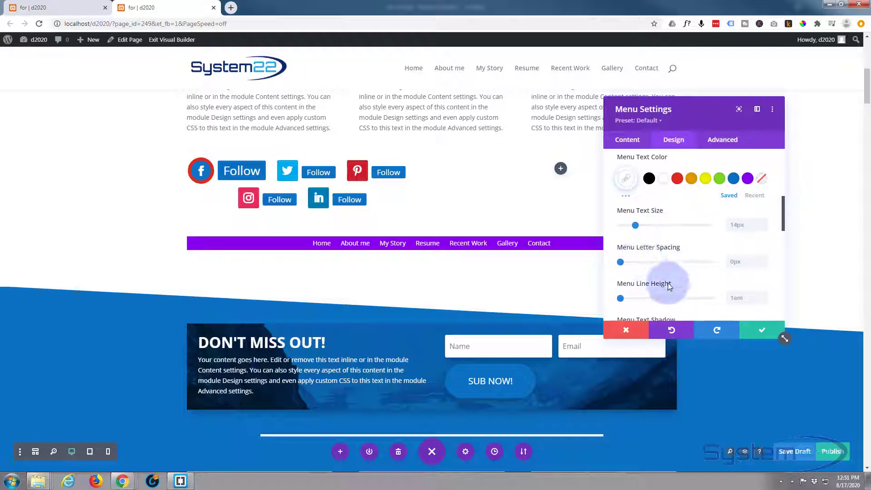
pyautogui.scroll(-2, 668, 282)
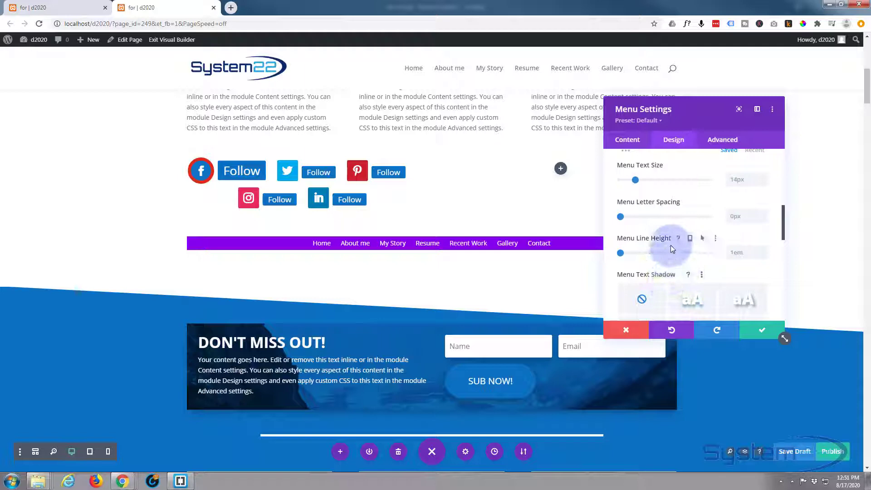
pyautogui.scroll(-2, 671, 244)
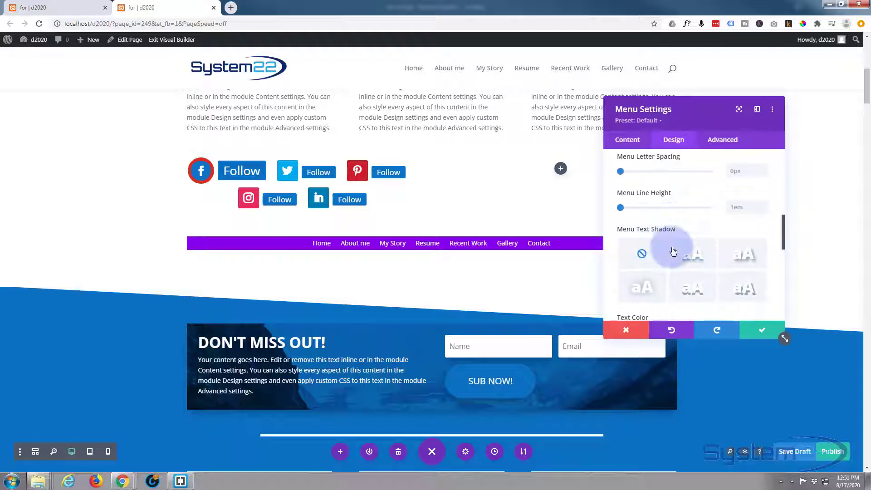
# Step: Apply the second Menu Text Shadow preset, then save and close Menu Settings
pyautogui.click(693, 258)
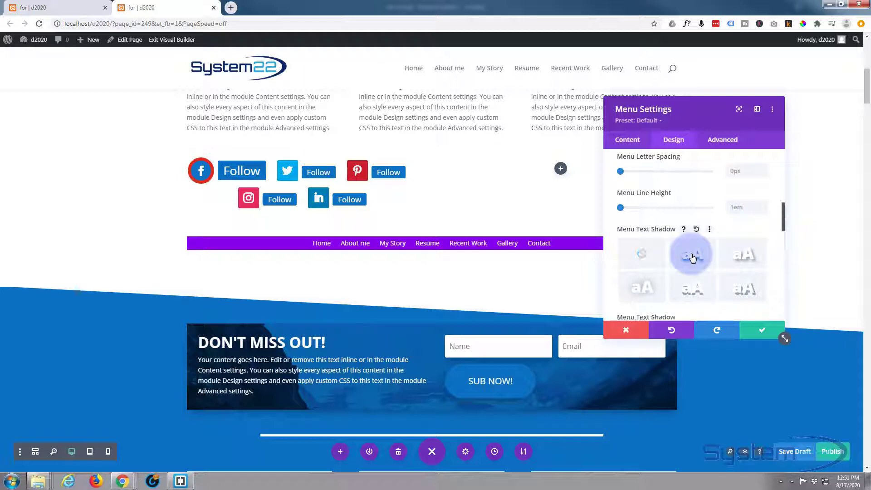
pyautogui.click(677, 276)
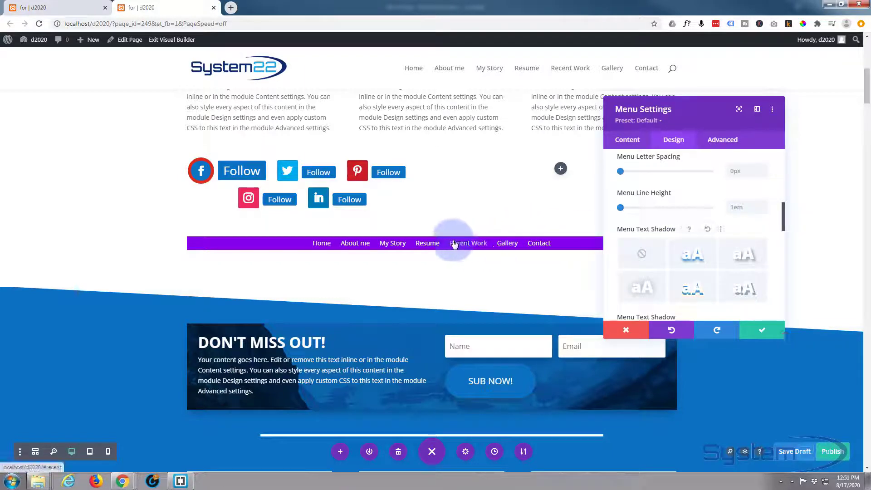
pyautogui.scroll(-2, 693, 245)
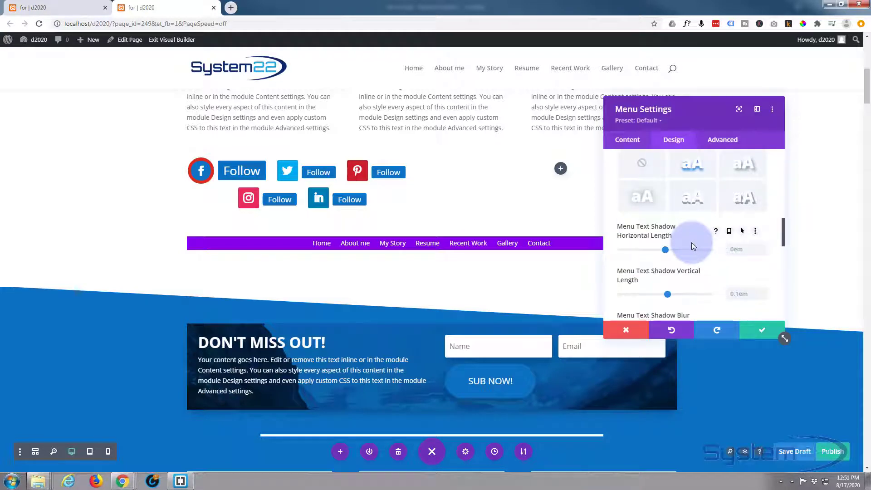
pyautogui.scroll(-1, 691, 245)
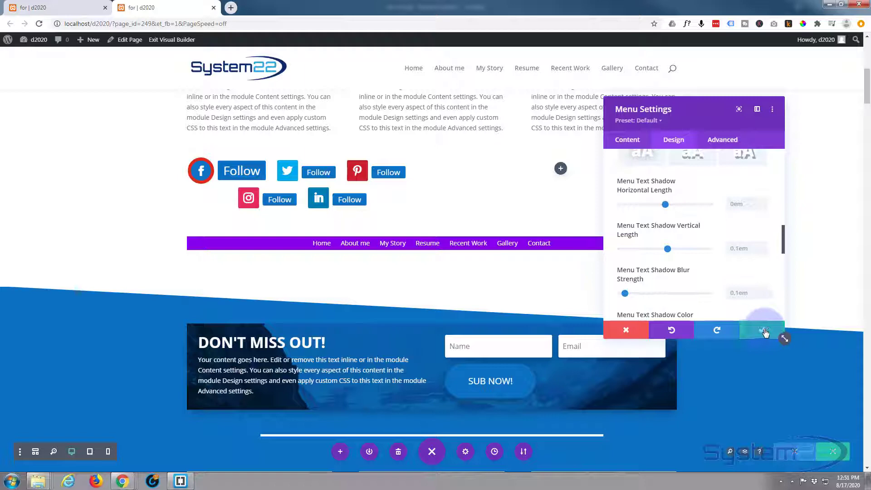
pyautogui.click(765, 332)
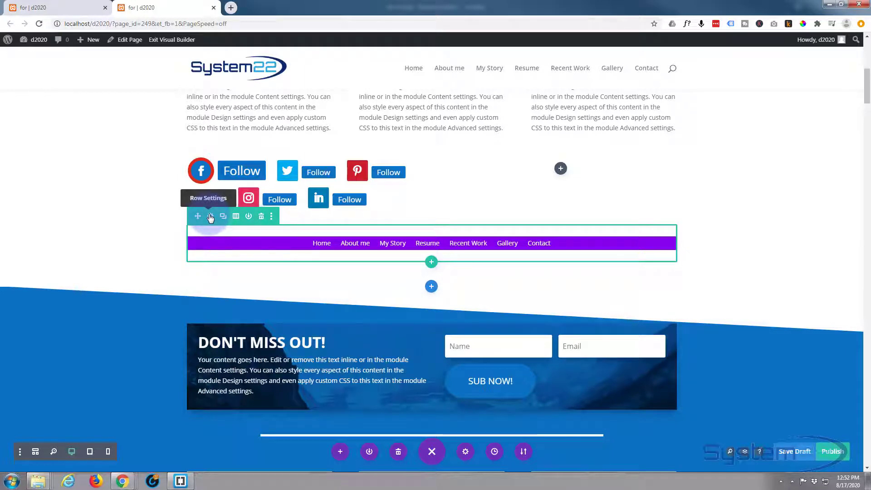
# Step: Set the menu row's background in Row Settings to purple #8300e9
pyautogui.click(210, 216)
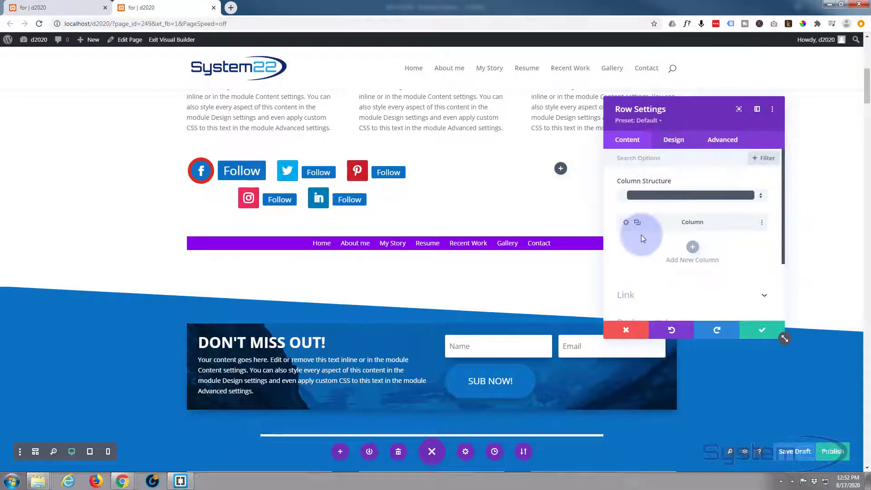
pyautogui.scroll(-2, 641, 236)
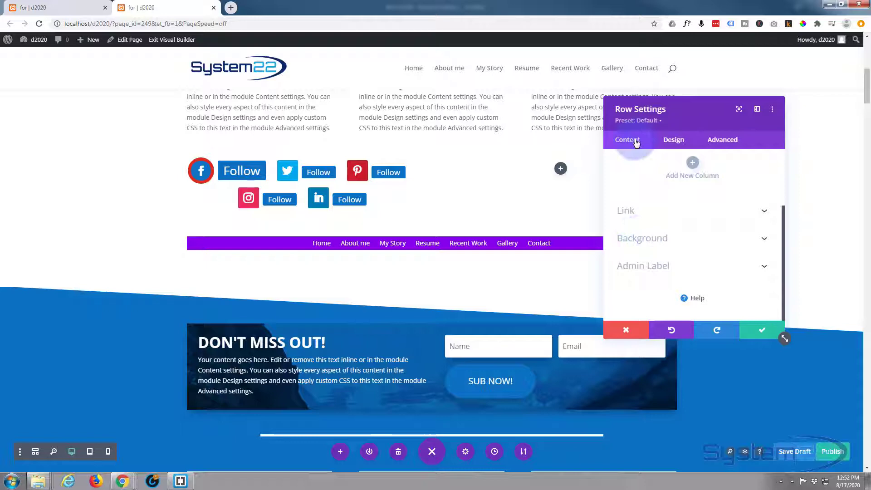
pyautogui.click(678, 238)
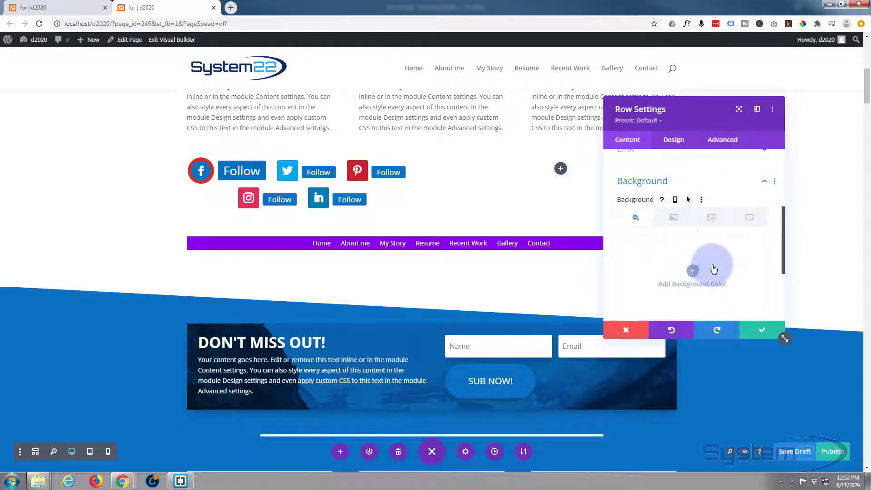
pyautogui.scroll(-1, 716, 276)
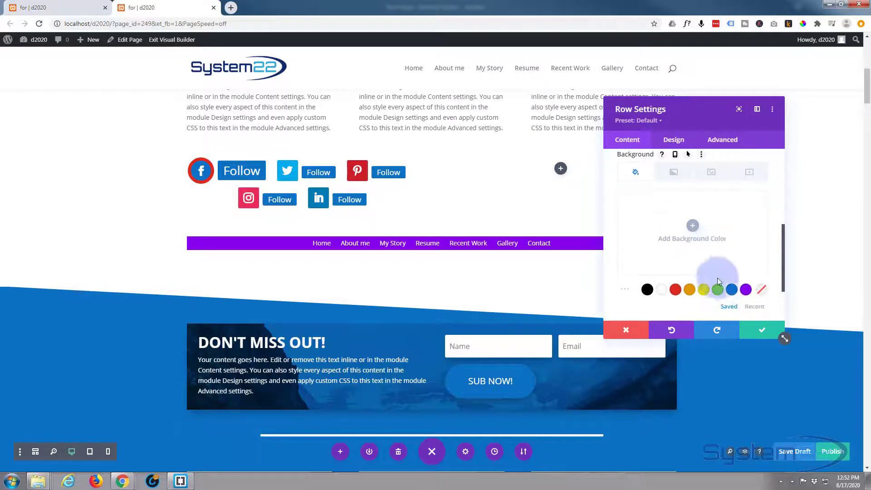
pyautogui.click(746, 290)
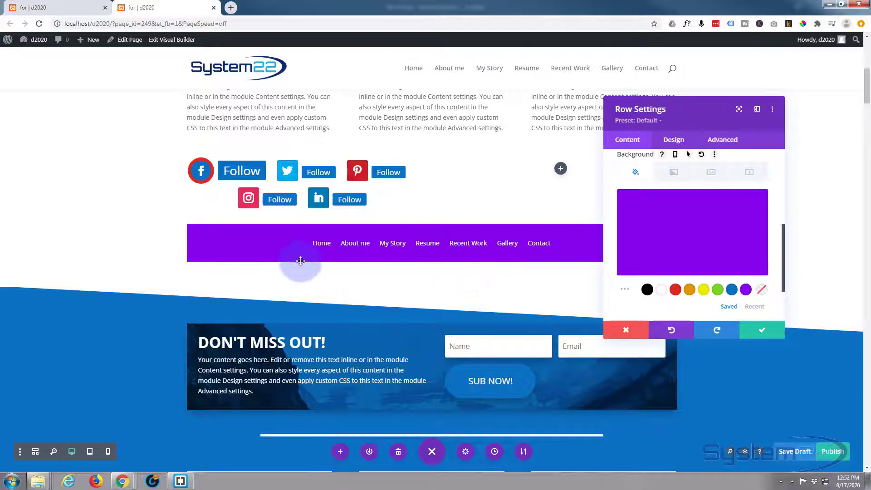
# Step: Set the row's Sizing Width to 100% and Max Width to 100%
pyautogui.click(682, 144)
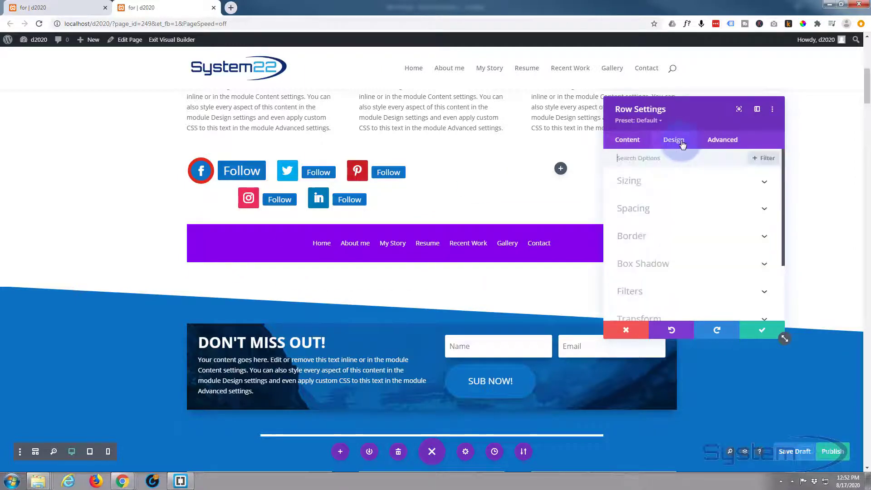
pyautogui.click(692, 182)
pyautogui.click(699, 284)
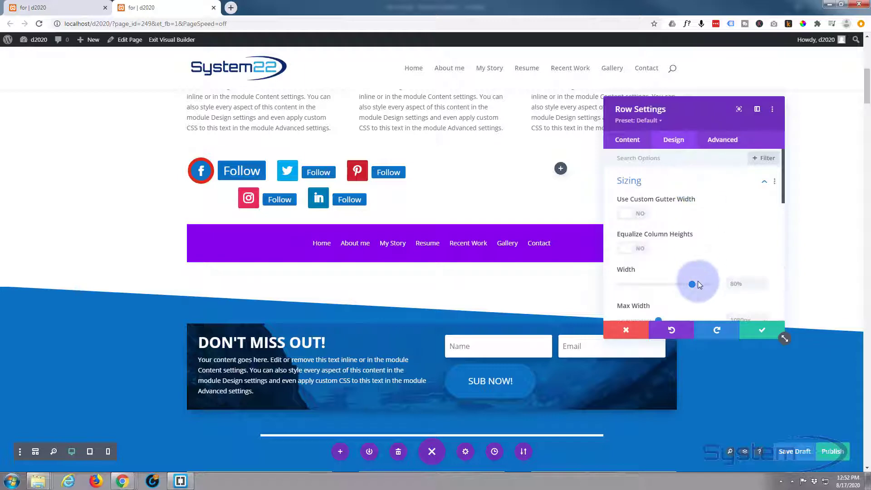
pyautogui.click(728, 282)
pyautogui.write('100')
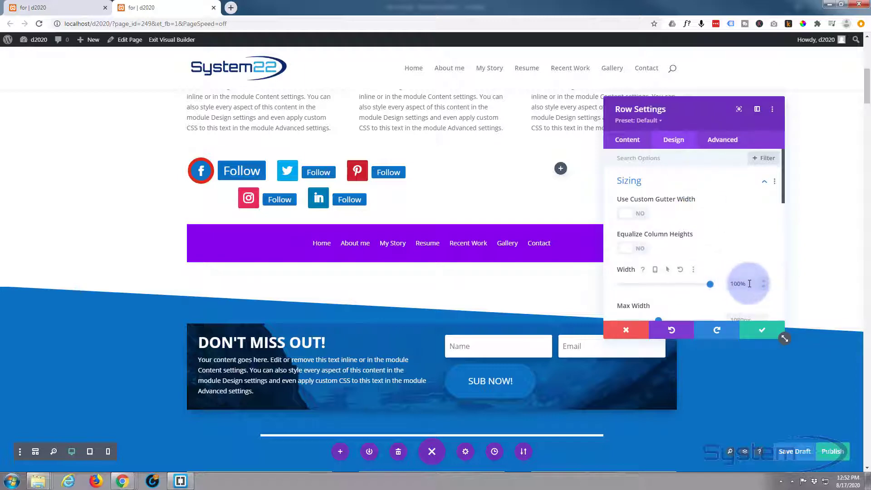
pyautogui.doubleClick(727, 283)
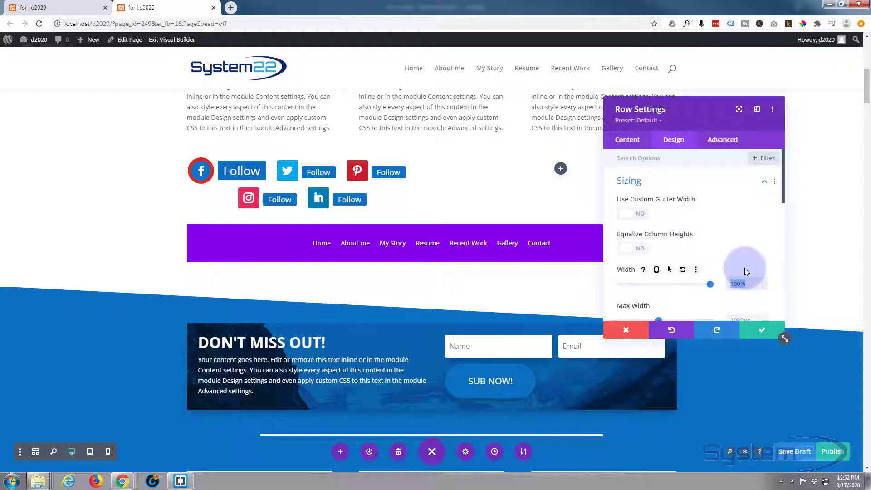
pyautogui.scroll(-2, 744, 265)
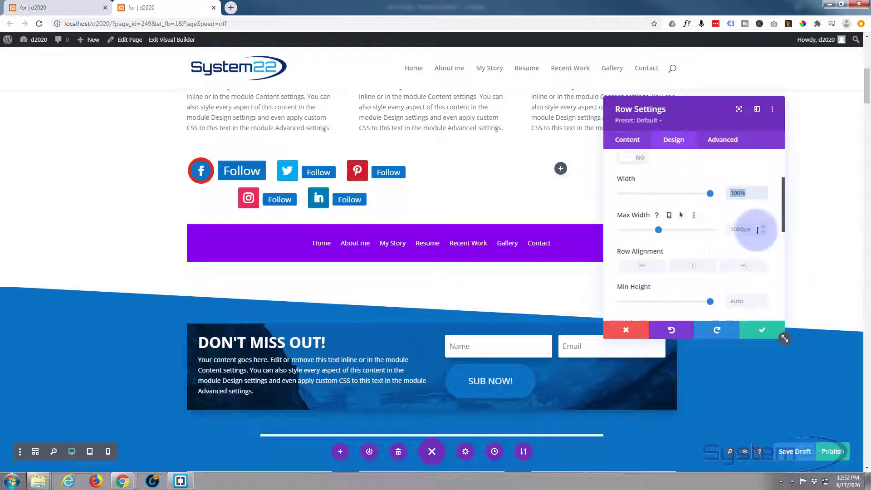
pyautogui.click(757, 231)
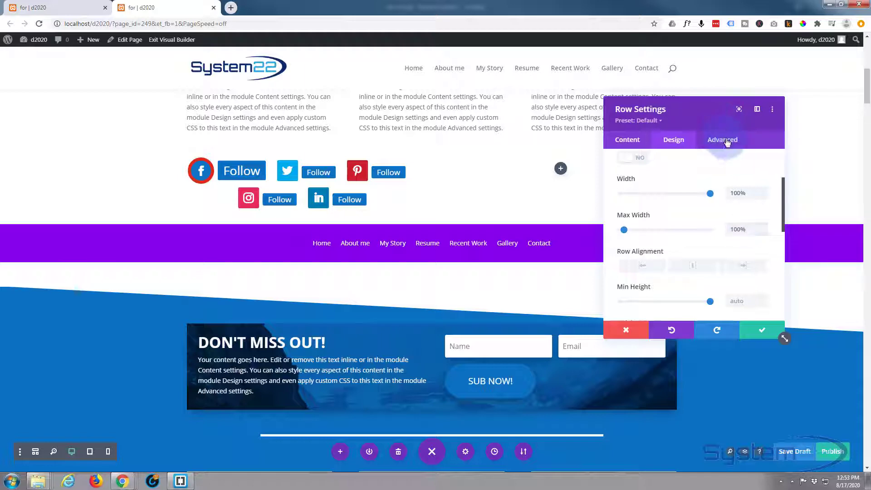
# Step: Set the row's Position to Fixed, anchored at the left-middle location
pyautogui.click(726, 142)
pyautogui.scroll(-2, 715, 196)
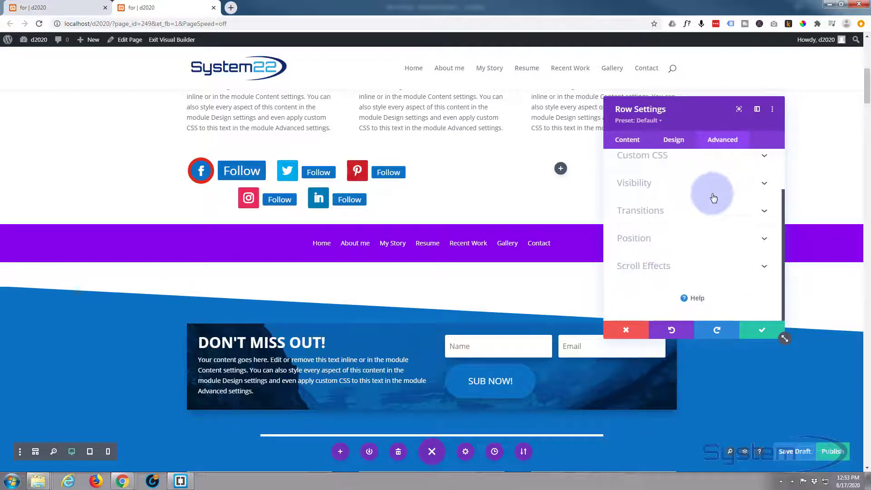
pyautogui.click(710, 240)
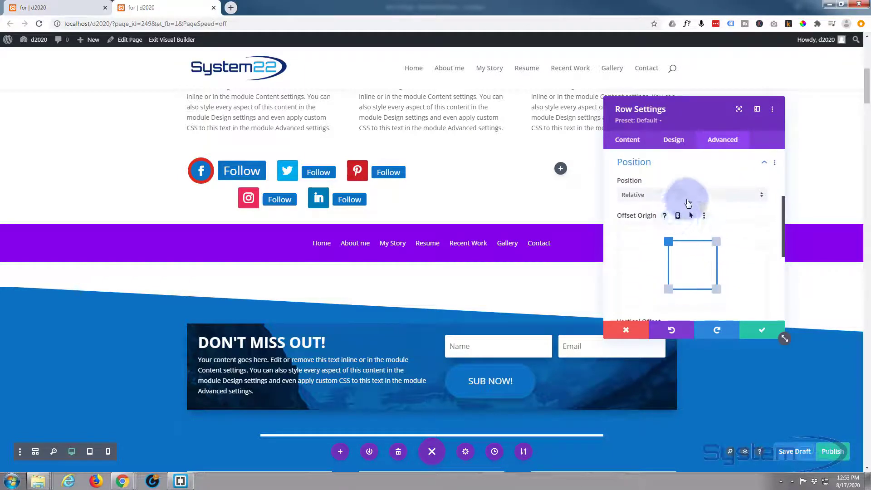
pyautogui.click(690, 200)
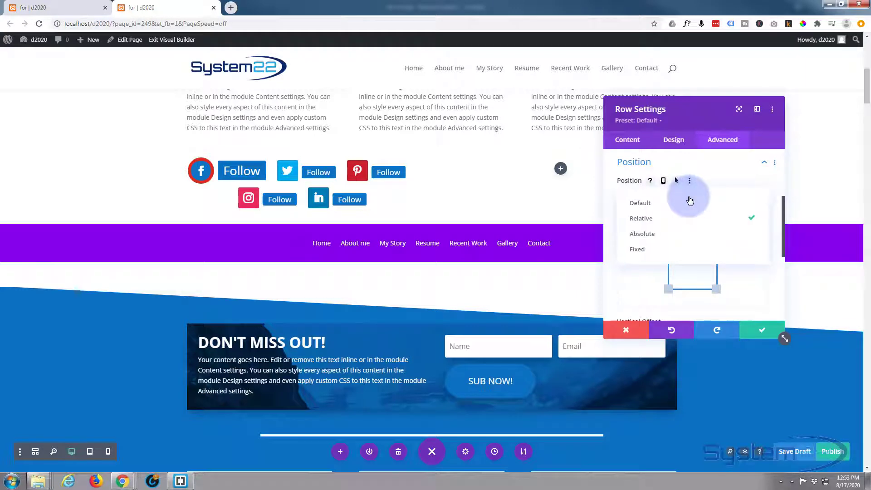
pyautogui.click(651, 250)
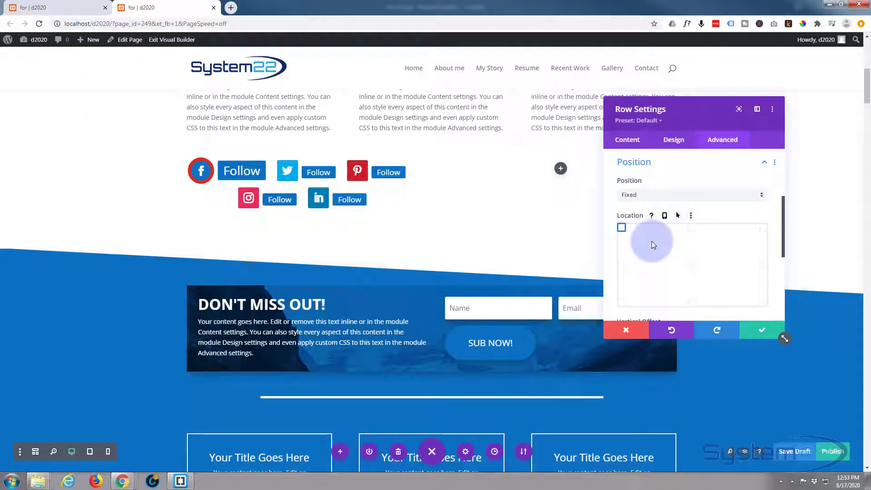
pyautogui.scroll(-2, 653, 242)
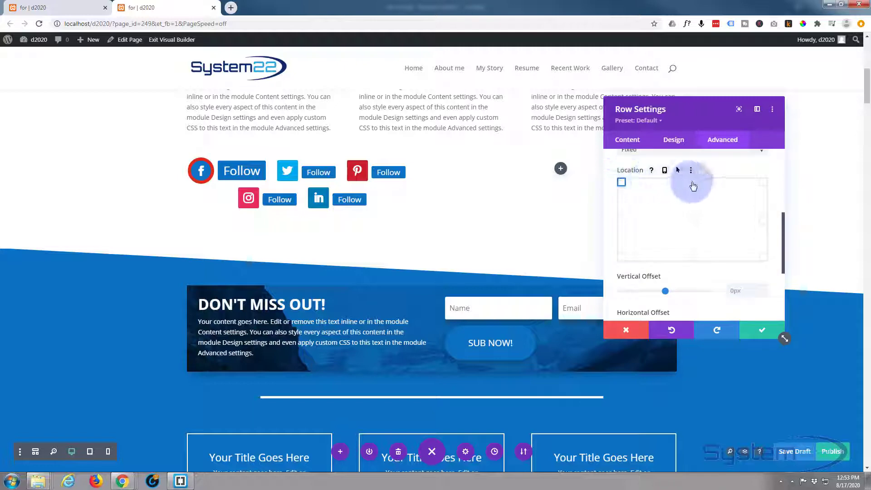
pyautogui.click(622, 220)
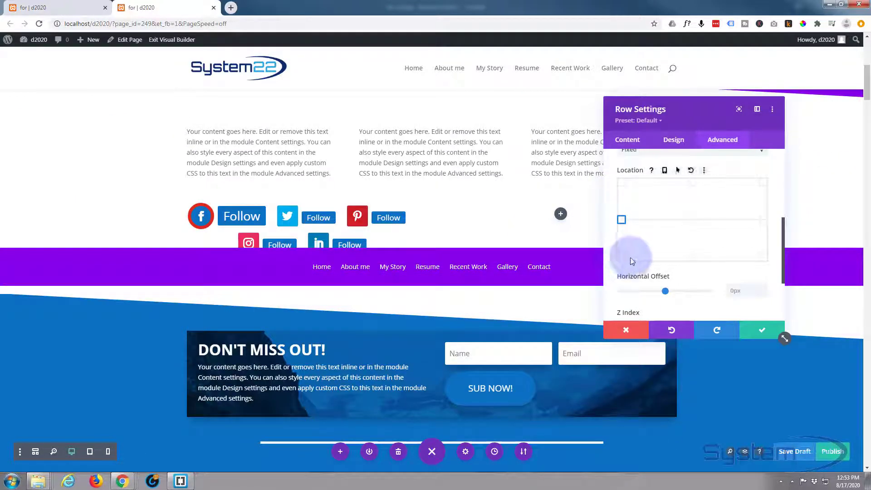
# Step: Anchor the fixed row bottom-centre and scroll the page to confirm the bar stays put
pyautogui.click(693, 257)
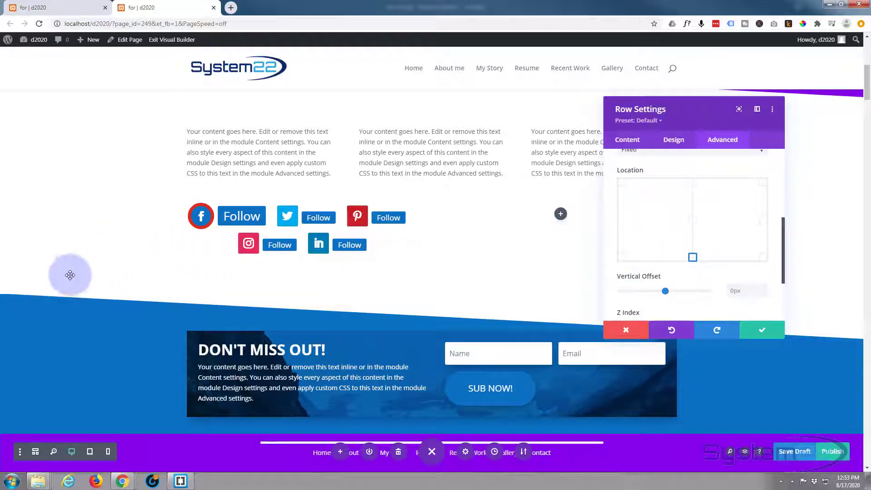
pyautogui.scroll(-4, 90, 275)
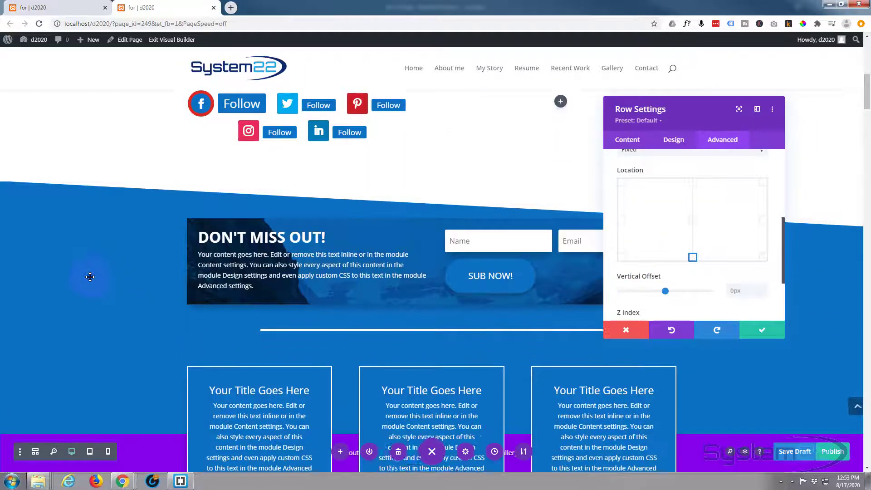
pyautogui.scroll(-2, 136, 318)
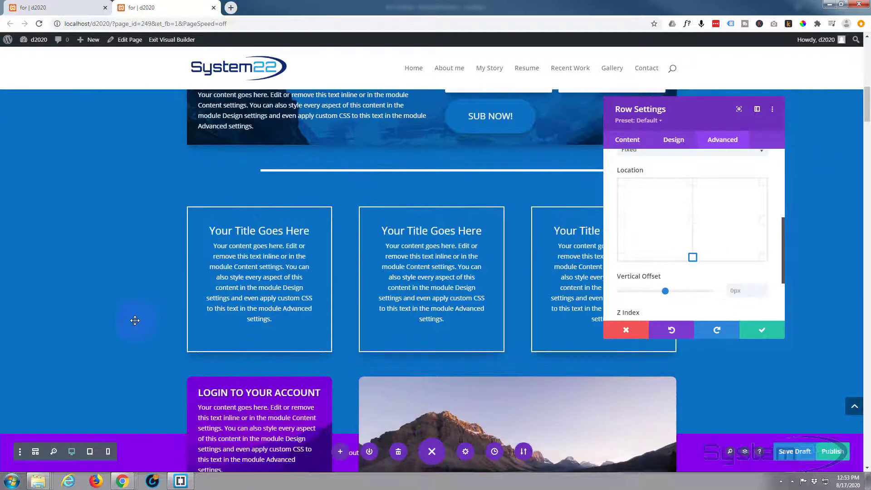
pyautogui.scroll(-1, 135, 321)
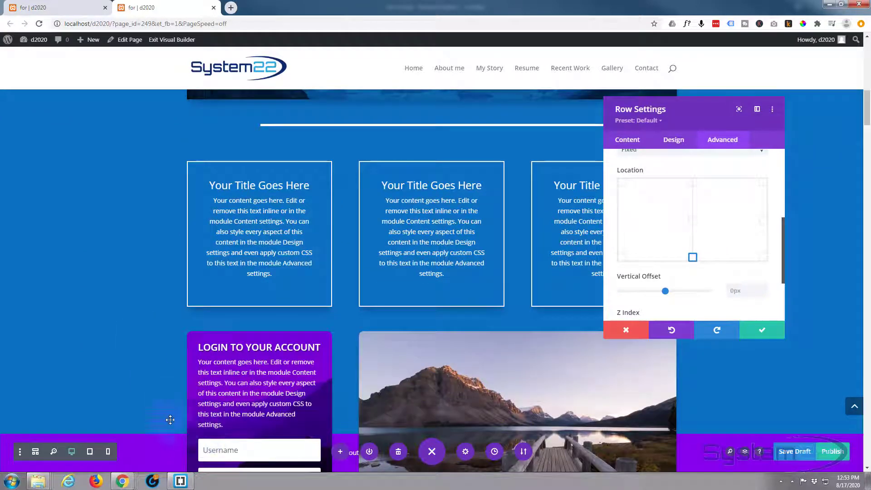
pyautogui.scroll(-3, 162, 408)
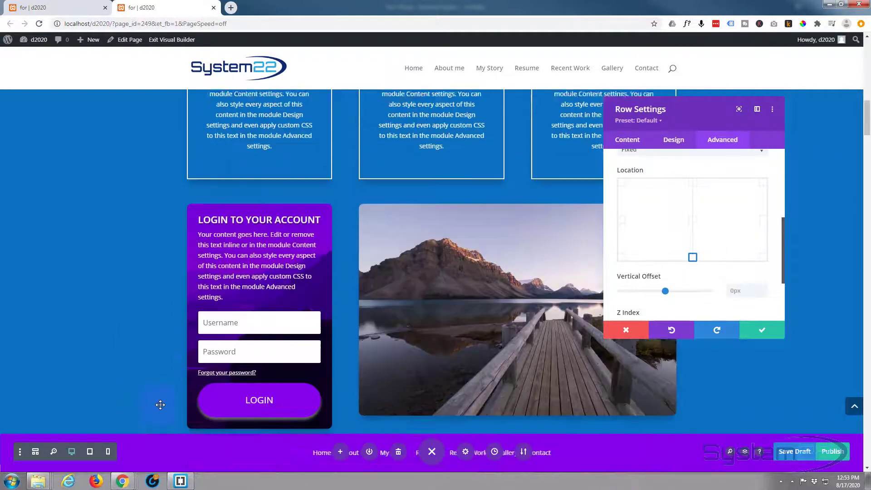
pyautogui.scroll(5, 160, 405)
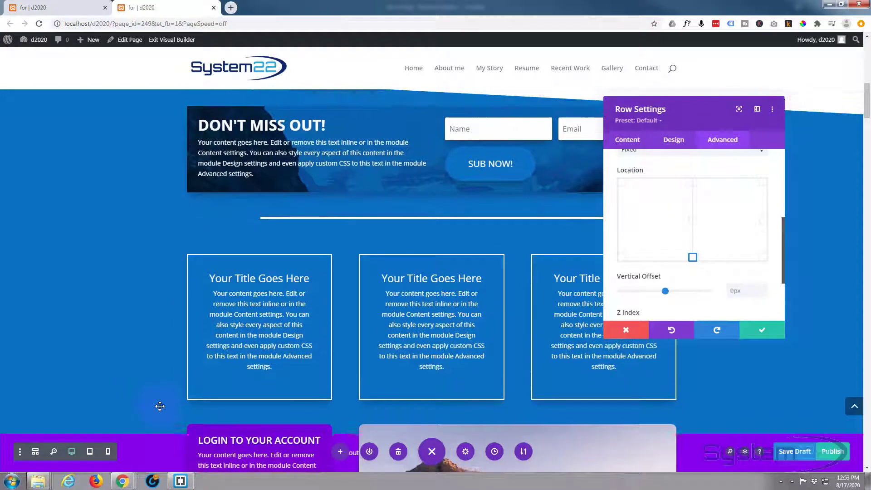
pyautogui.scroll(-4, 160, 406)
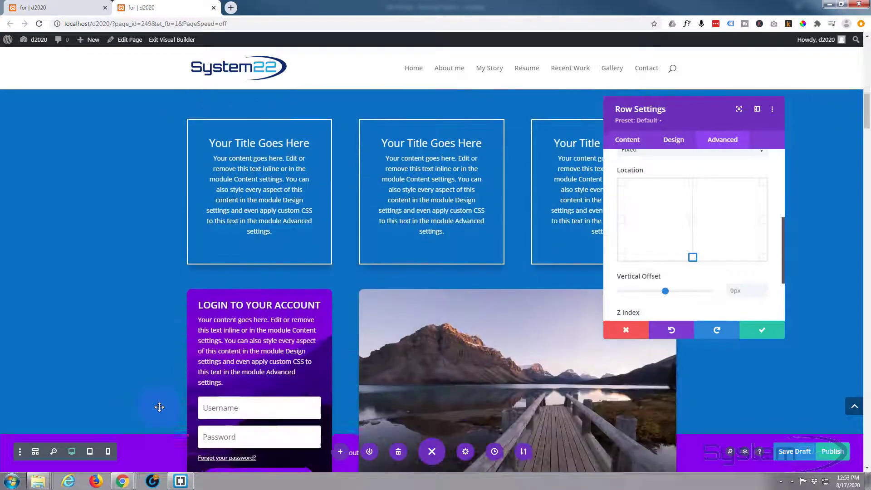
pyautogui.scroll(-4, 159, 407)
pyautogui.scroll(2, 159, 407)
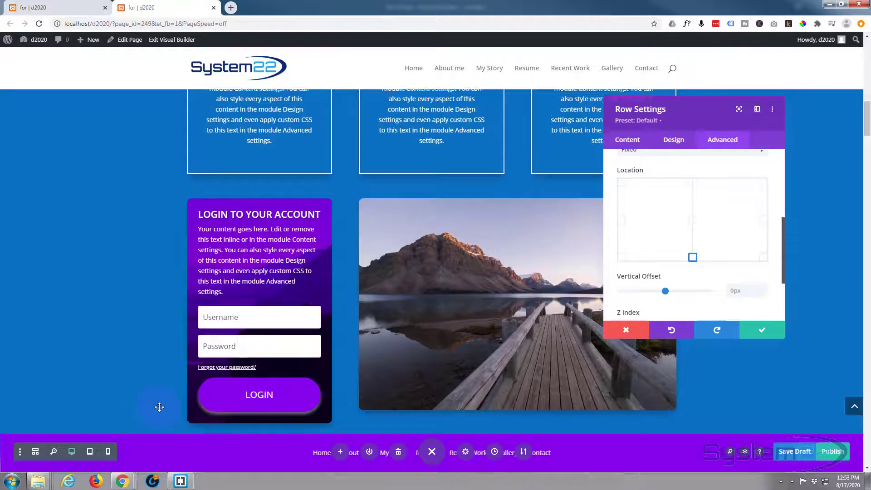
pyautogui.scroll(2, 159, 407)
pyautogui.scroll(-6, 159, 407)
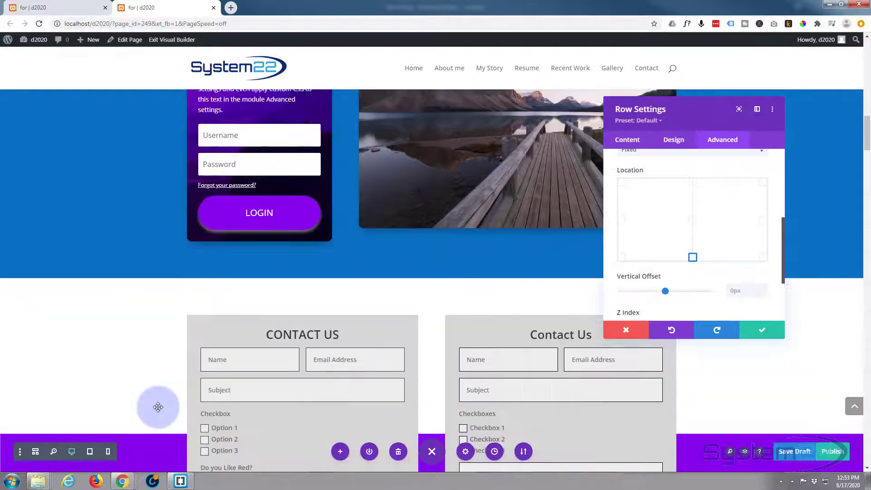
pyautogui.scroll(-8, 158, 407)
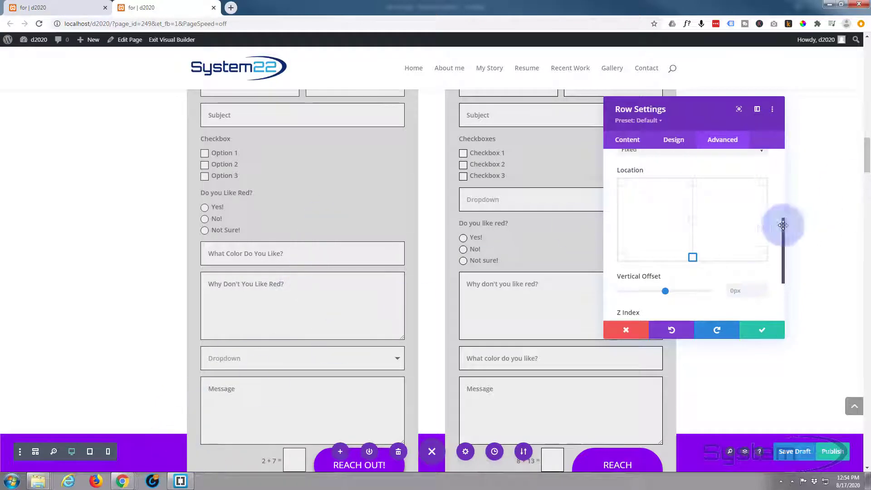
# Step: Raise the row's Z Index to 500 and save the row settings
pyautogui.scroll(-1, 697, 277)
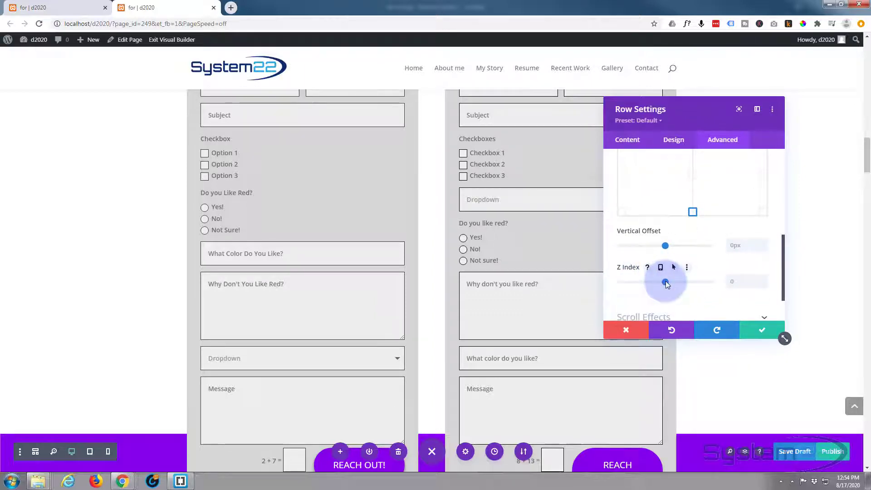
pyautogui.moveTo(665, 281); pyautogui.dragTo(721, 282)
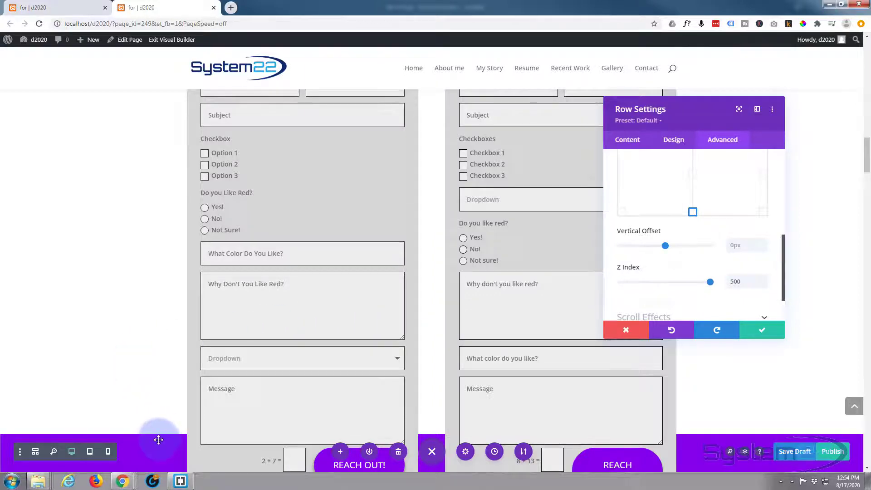
pyautogui.click(762, 331)
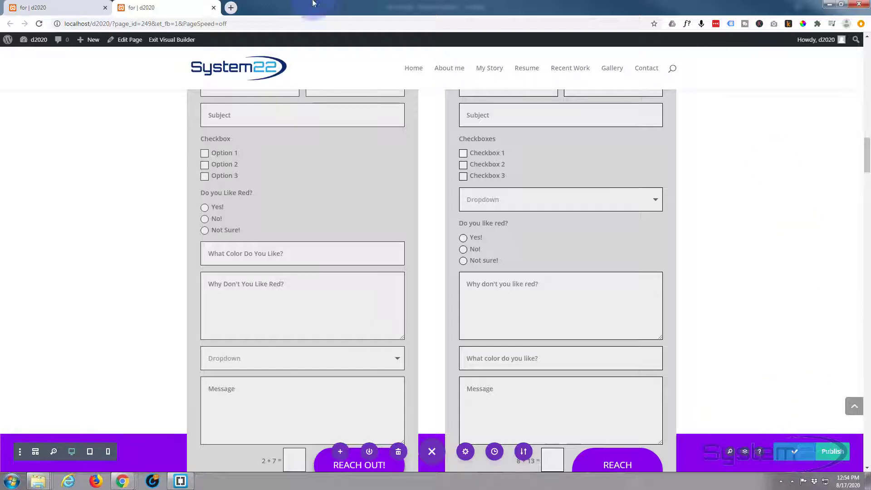
# Step: Exit the Visual Builder to show the published page outside Divi
pyautogui.click(179, 40)
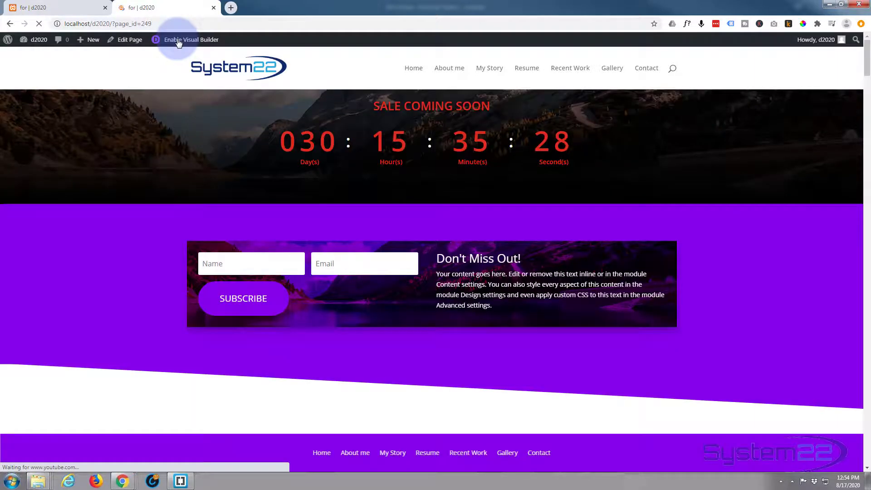
pyautogui.scroll(-3, 138, 278)
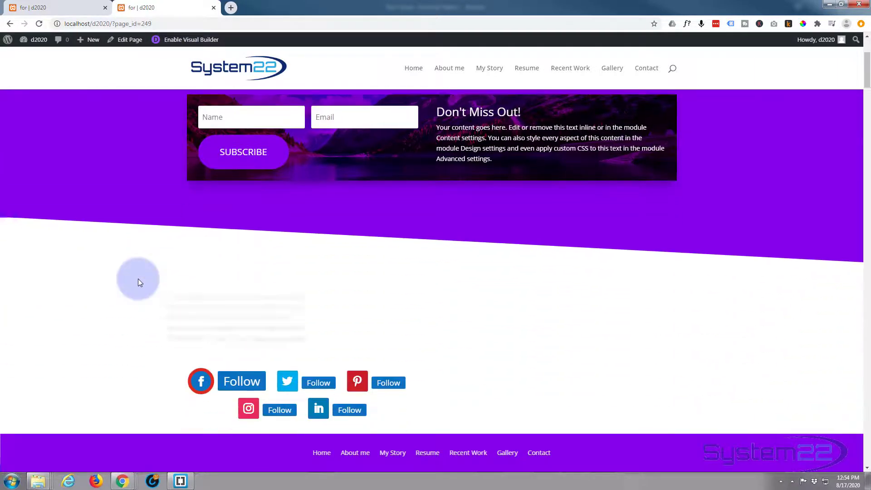
pyautogui.scroll(-5, 138, 278)
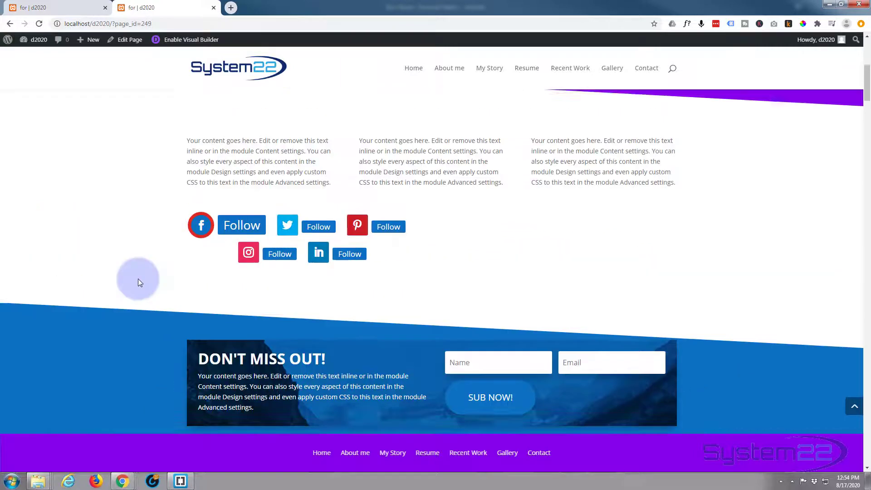
# Step: Scroll up and down the live page to confirm the purple menu bar stays pinned at the bottom
pyautogui.scroll(3, 137, 282)
pyautogui.scroll(-3, 138, 283)
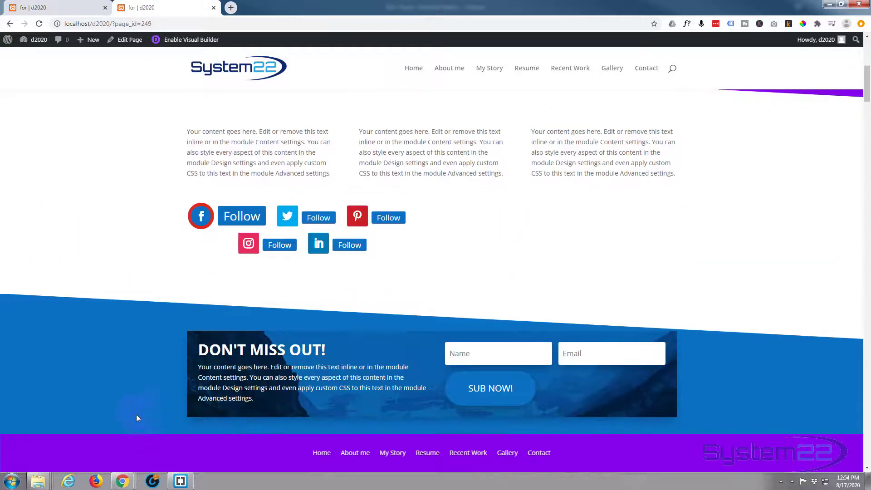
pyautogui.scroll(-10, 121, 331)
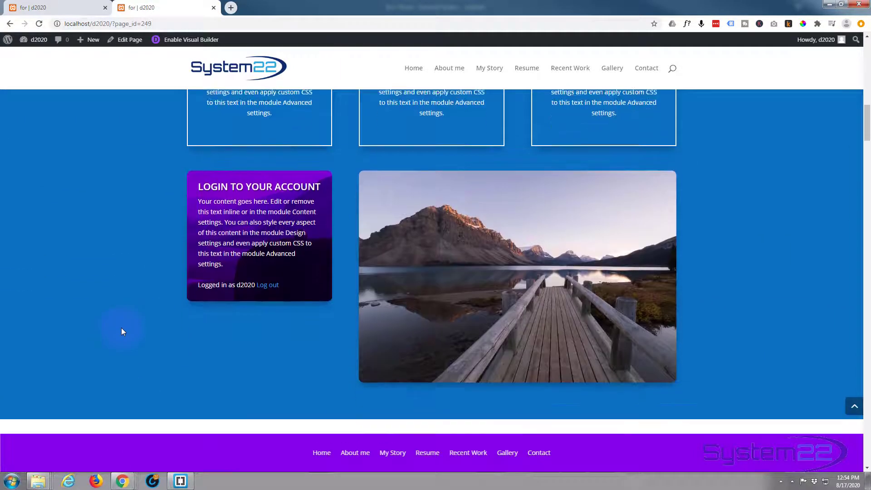
pyautogui.scroll(-10, 121, 331)
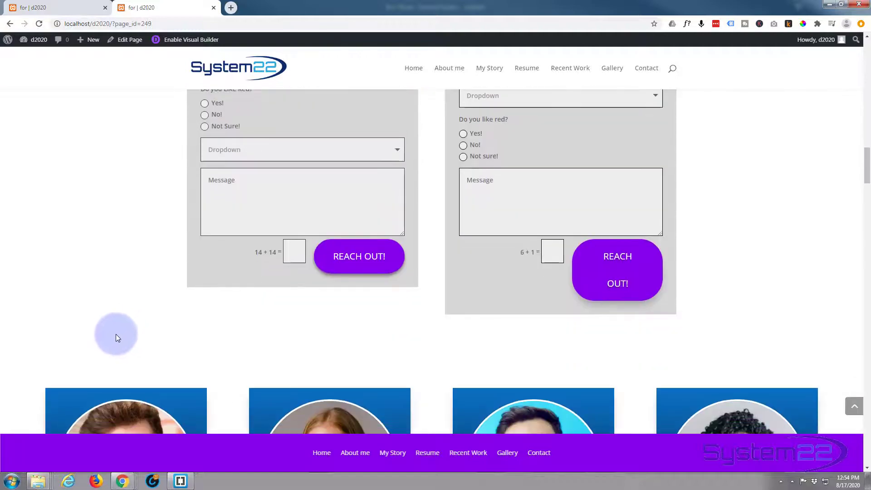
pyautogui.scroll(10, 113, 345)
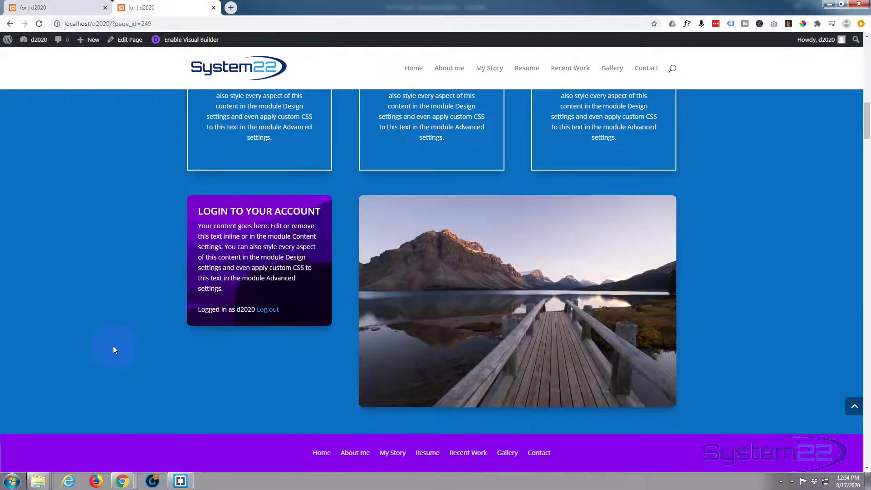
pyautogui.scroll(10, 113, 345)
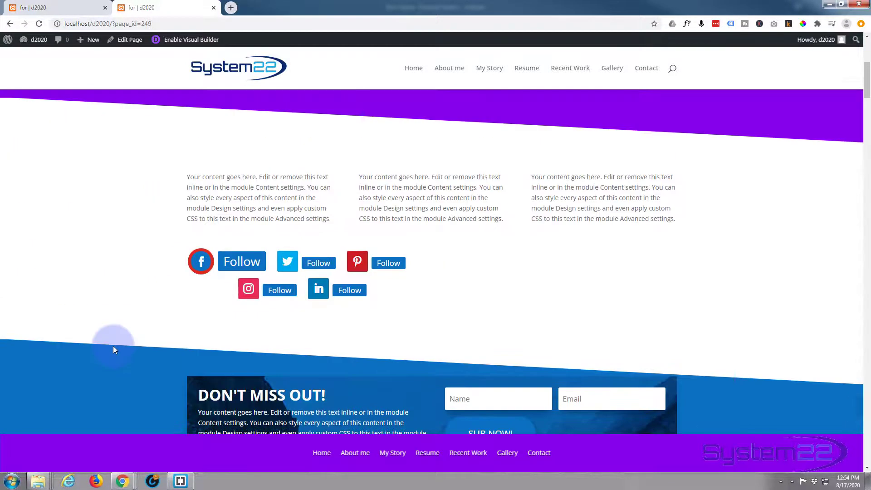
pyautogui.scroll(-10, 113, 349)
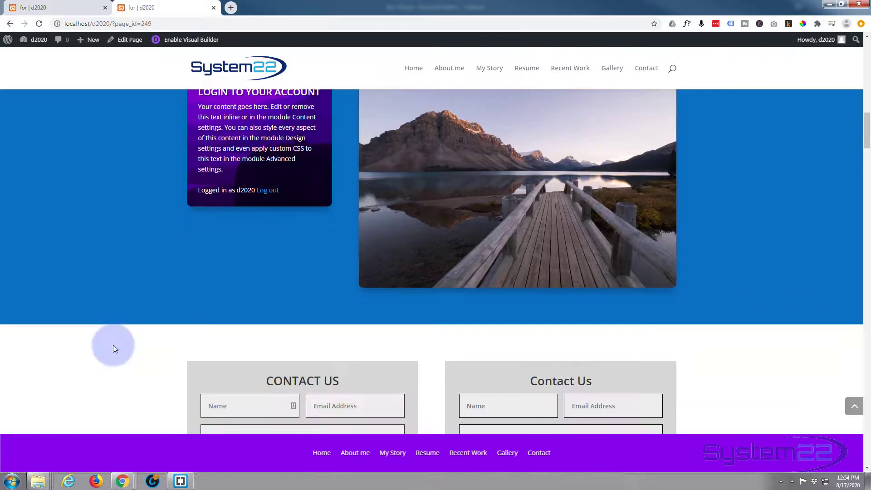
pyautogui.scroll(-7, 113, 345)
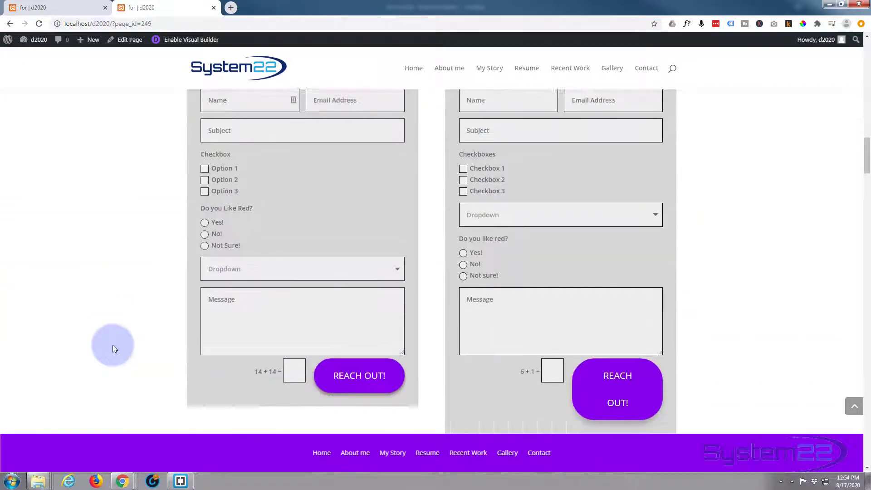
pyautogui.scroll(8, 114, 348)
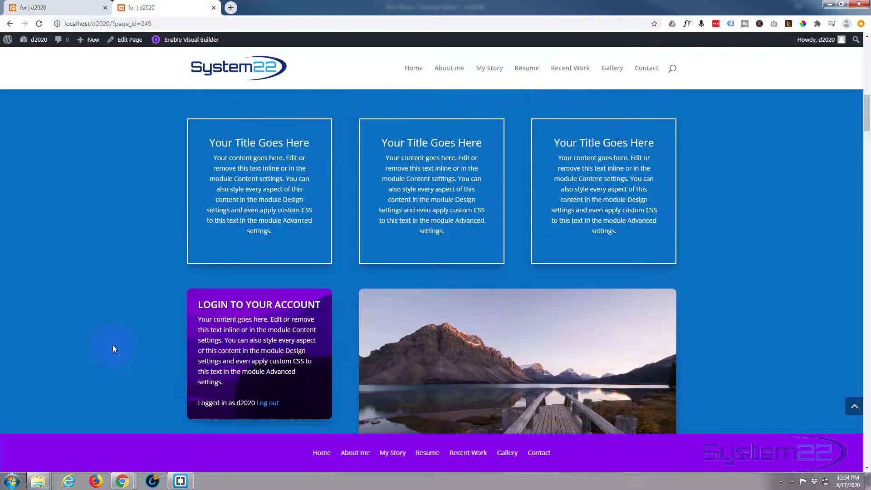
pyautogui.scroll(10, 114, 349)
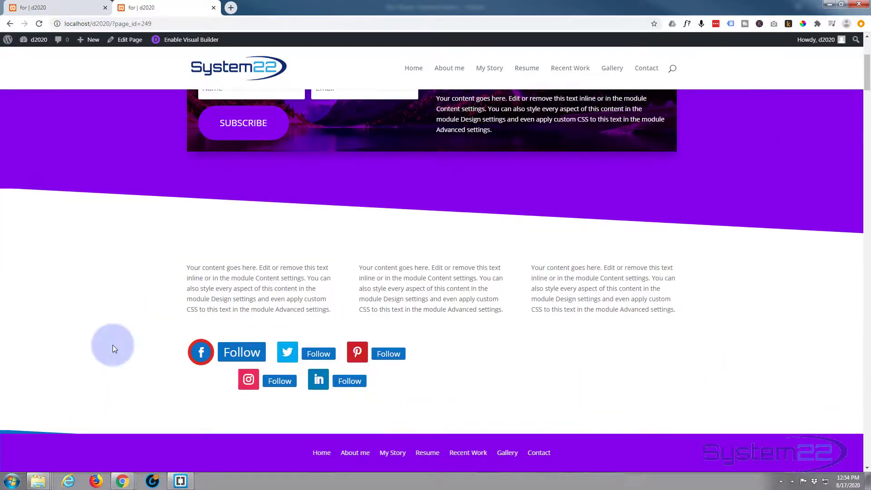
pyautogui.scroll(2, 113, 349)
pyautogui.scroll(-6, 113, 348)
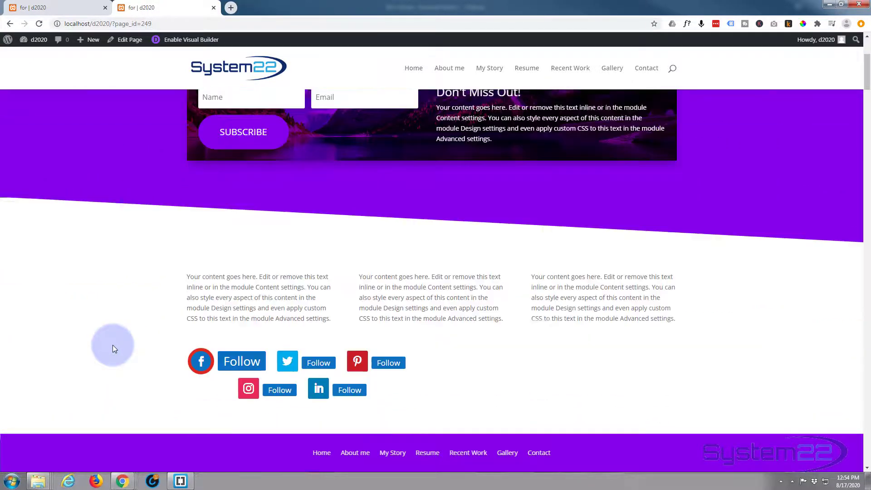
pyautogui.scroll(-7, 113, 345)
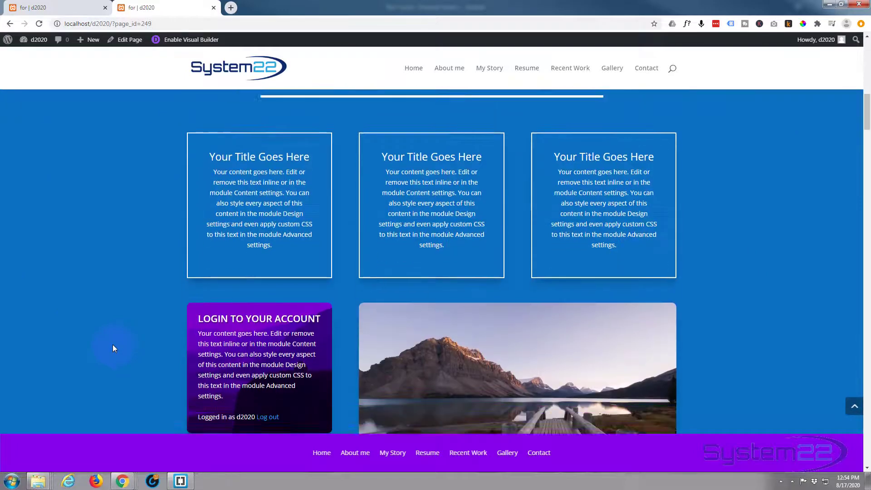